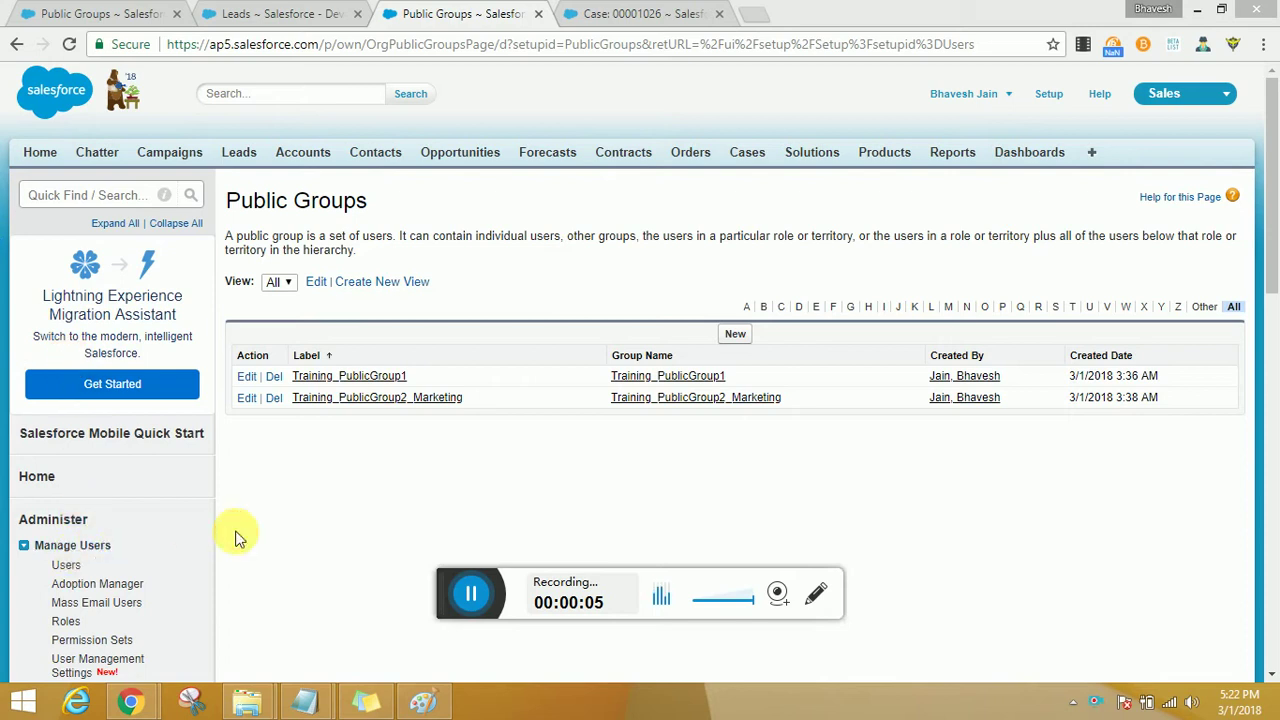
# Refresh the Public Groups list and start a new public group.
pyautogui.scroll(-2, 235, 538)
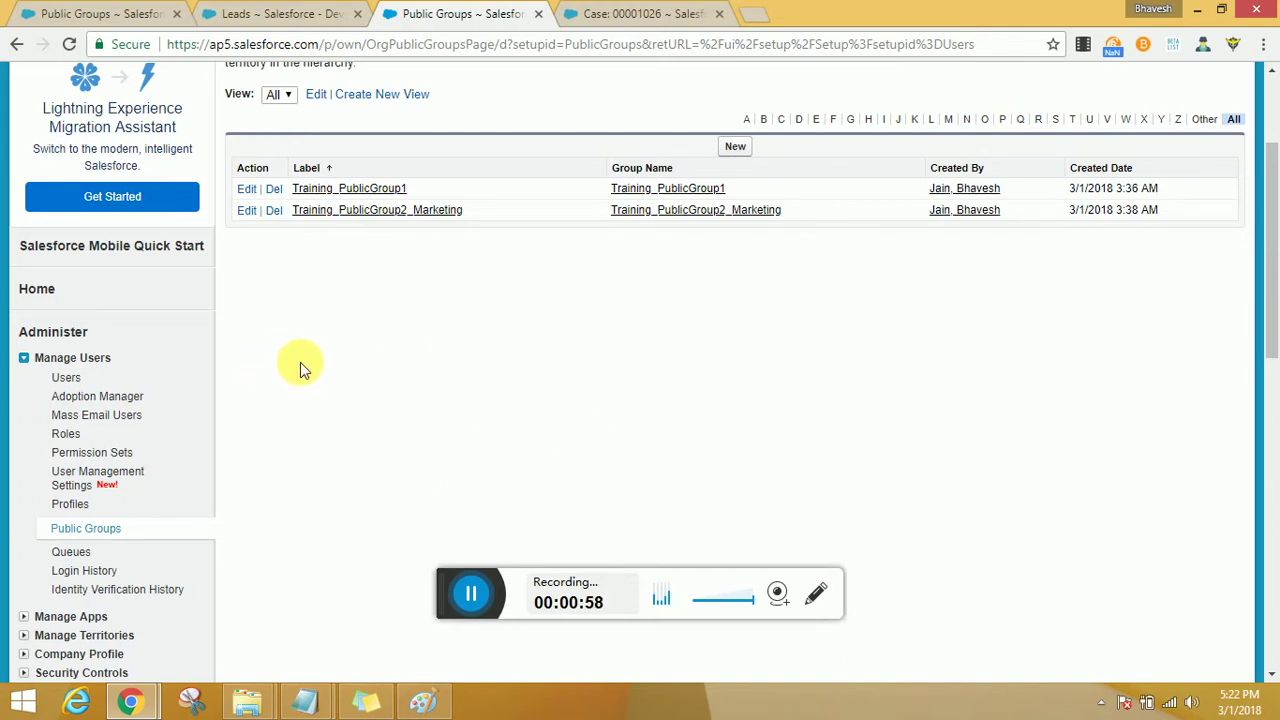
pyautogui.scroll(-2, 303, 369)
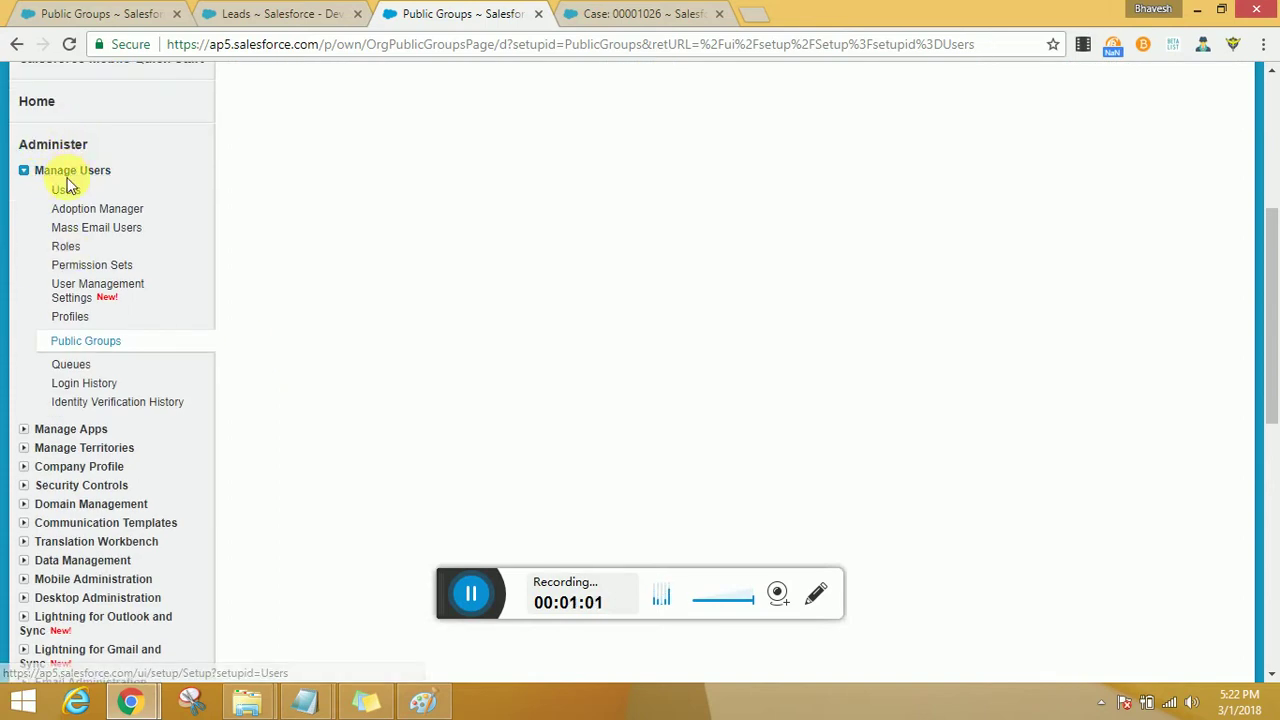
pyautogui.click(128, 342)
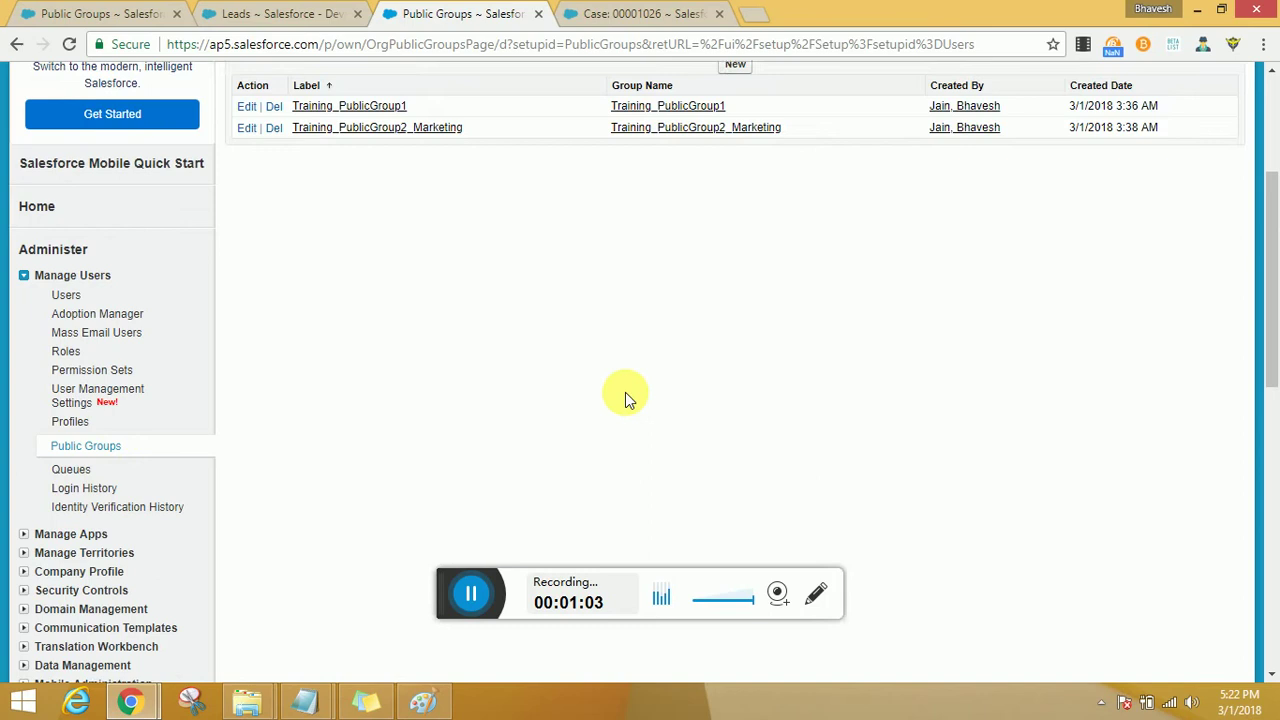
pyautogui.click(737, 334)
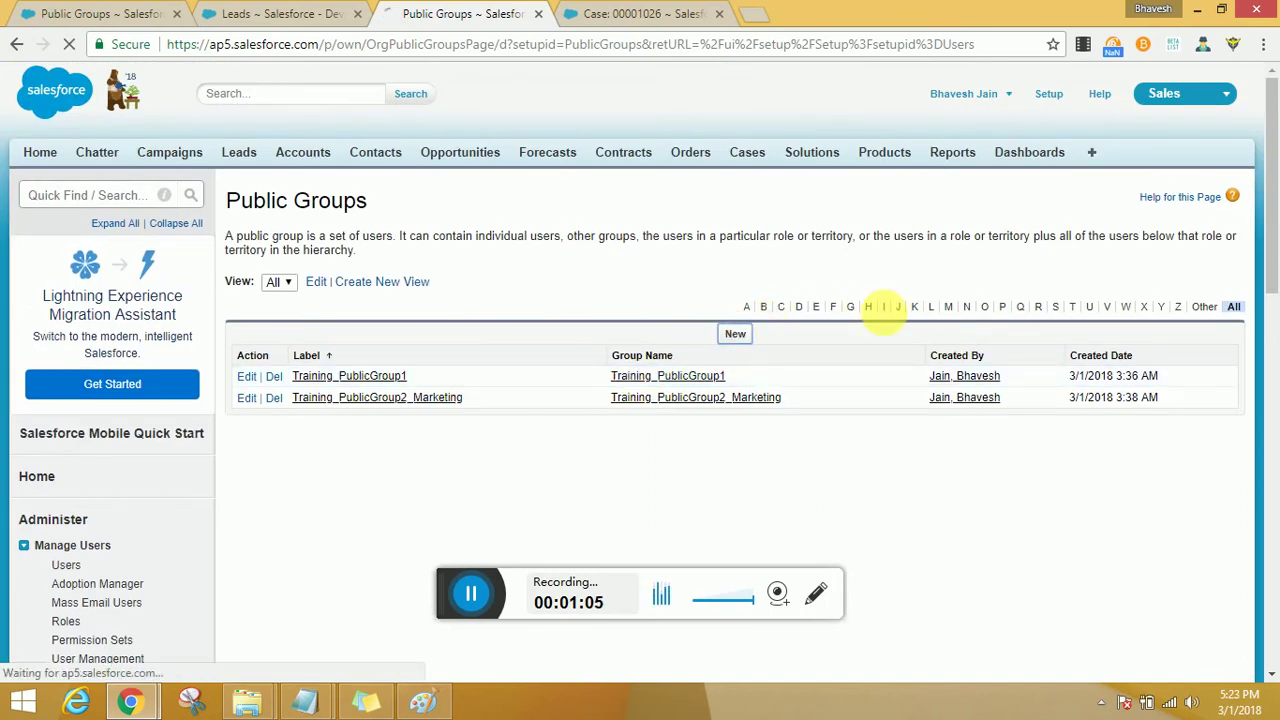
# Label the group Training_PublicGroup_Support and let Group Name auto-fill to match it.
pyautogui.click(500, 313)
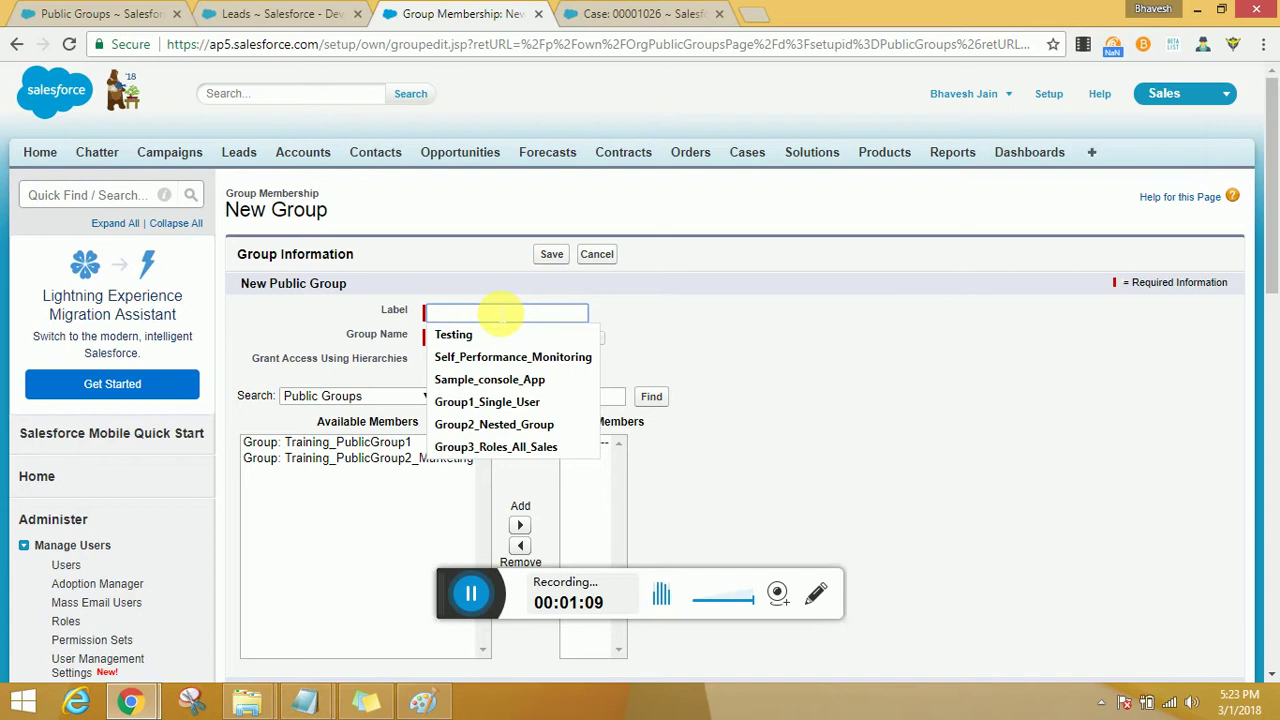
pyautogui.write('Training')
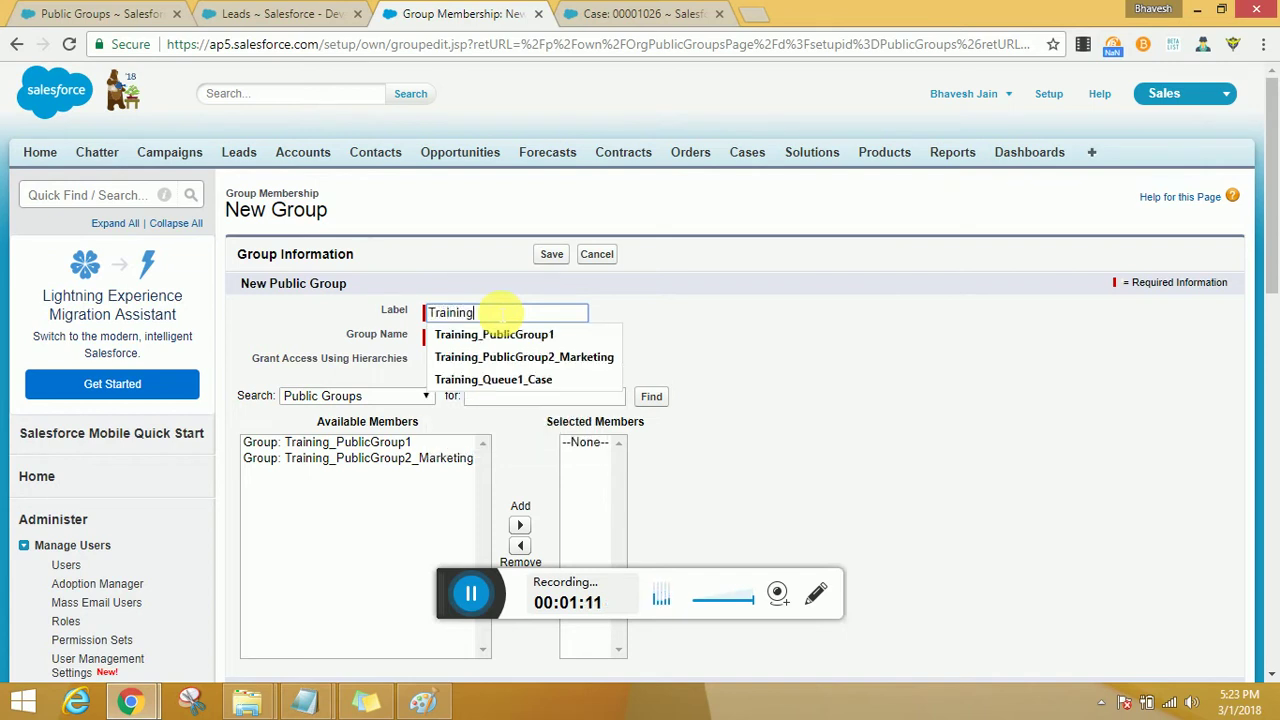
pyautogui.write('_PublicGroup1')
pyautogui.click(555, 336)
pyautogui.press('BackSpace')
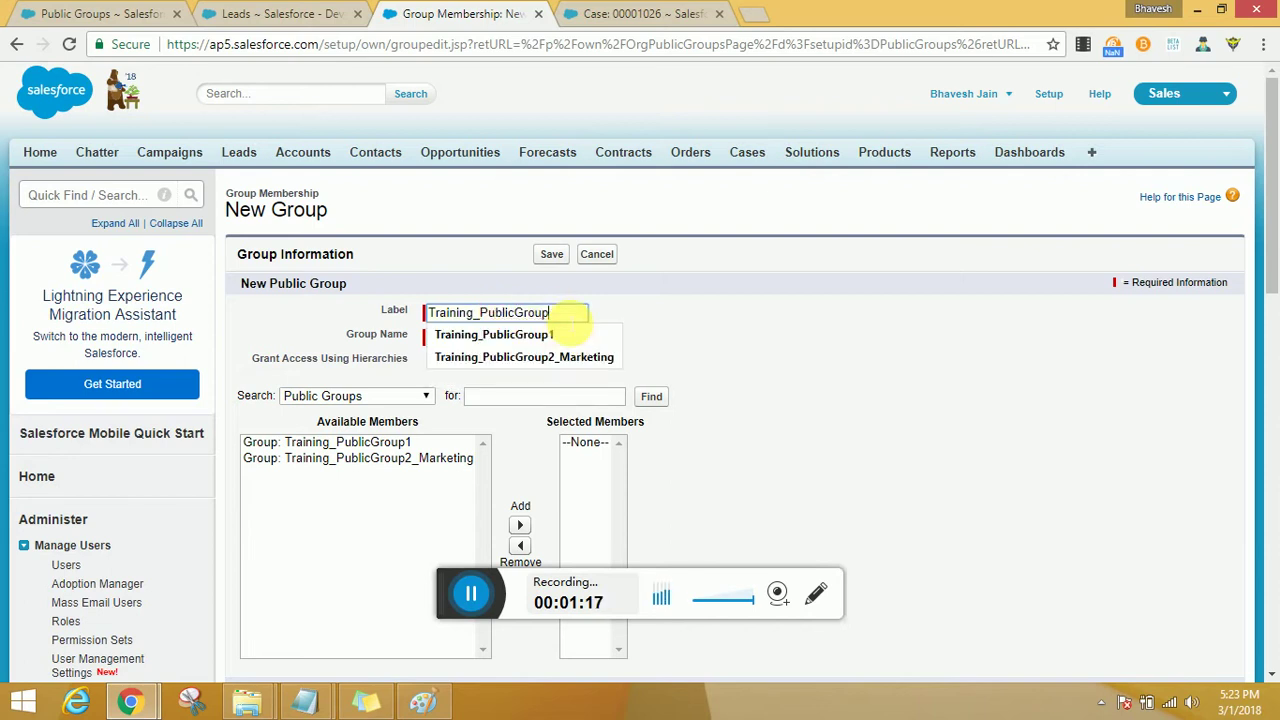
pyautogui.write('_')
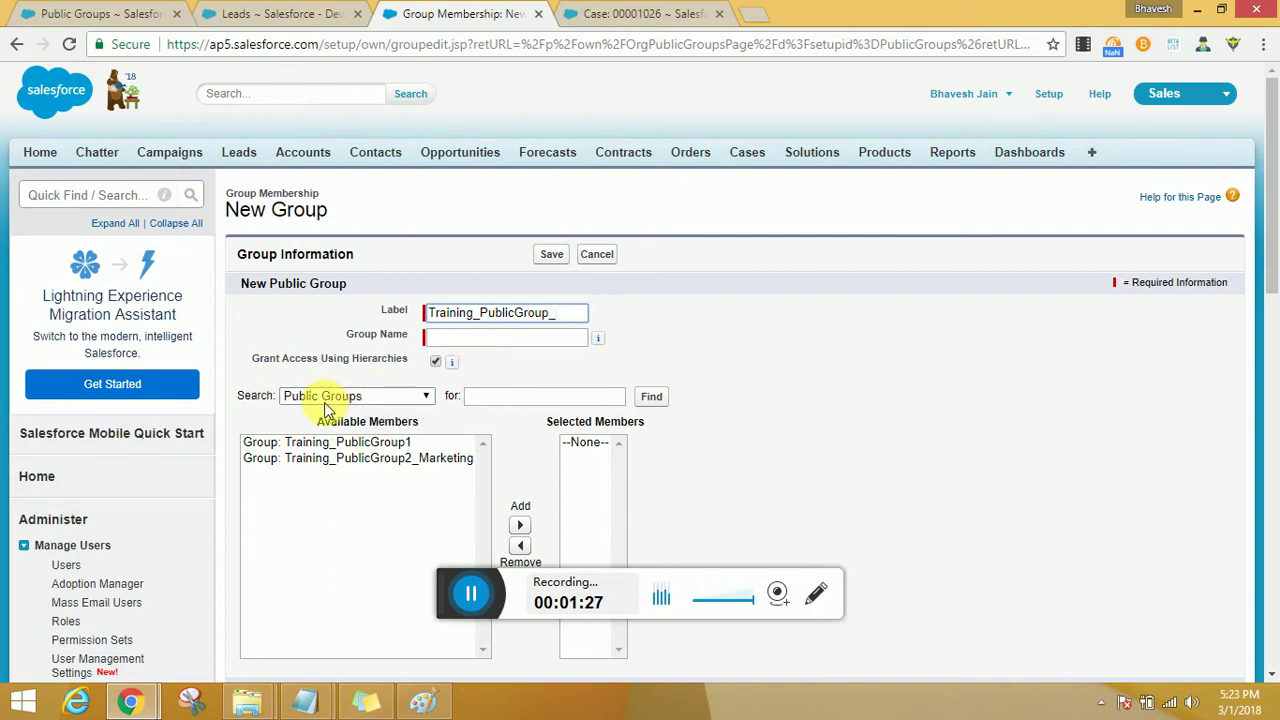
pyautogui.click(257, 400)
pyautogui.doubleClick(255, 396)
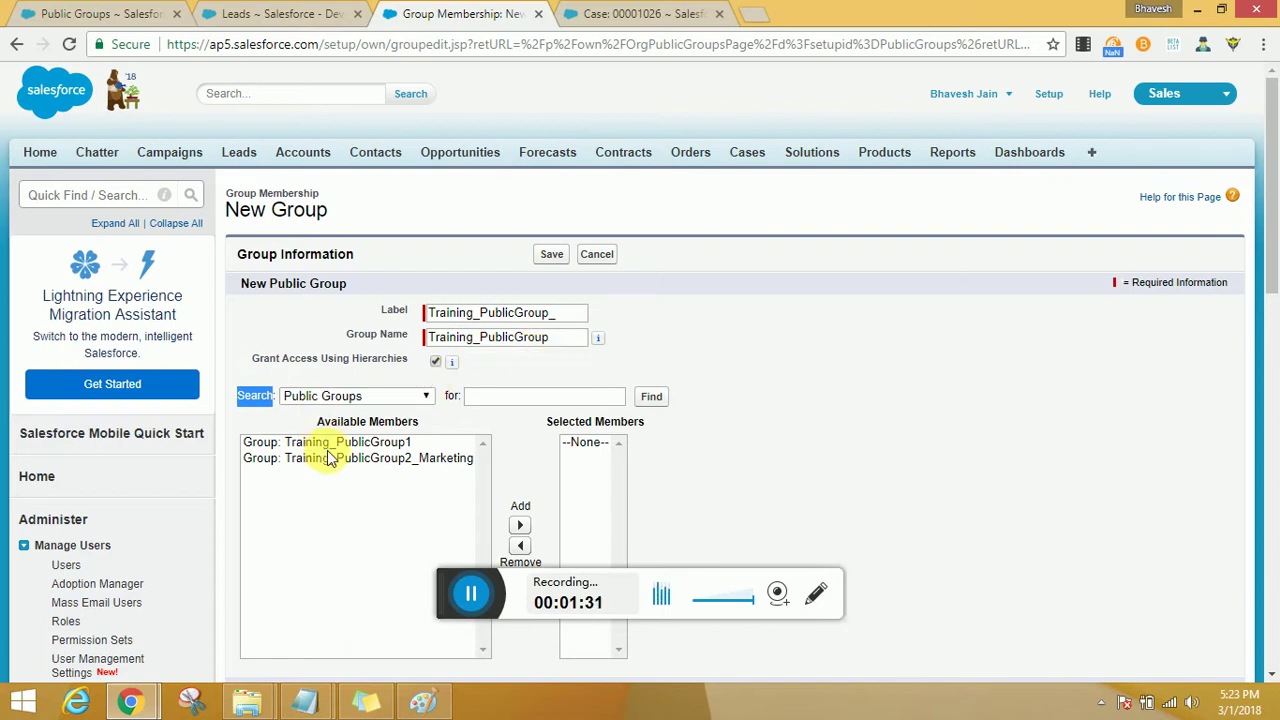
pyautogui.moveTo(563, 336); pyautogui.dragTo(200, 354)
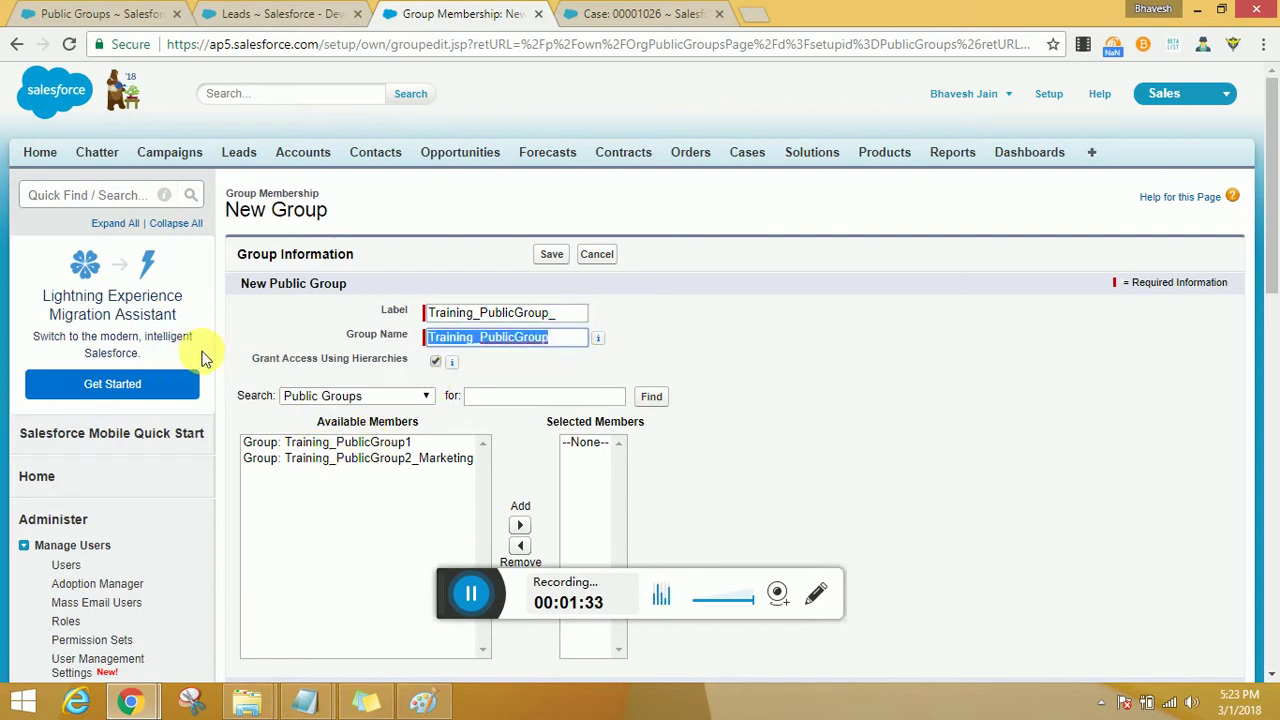
pyautogui.press('BackSpace')
pyautogui.click(563, 313)
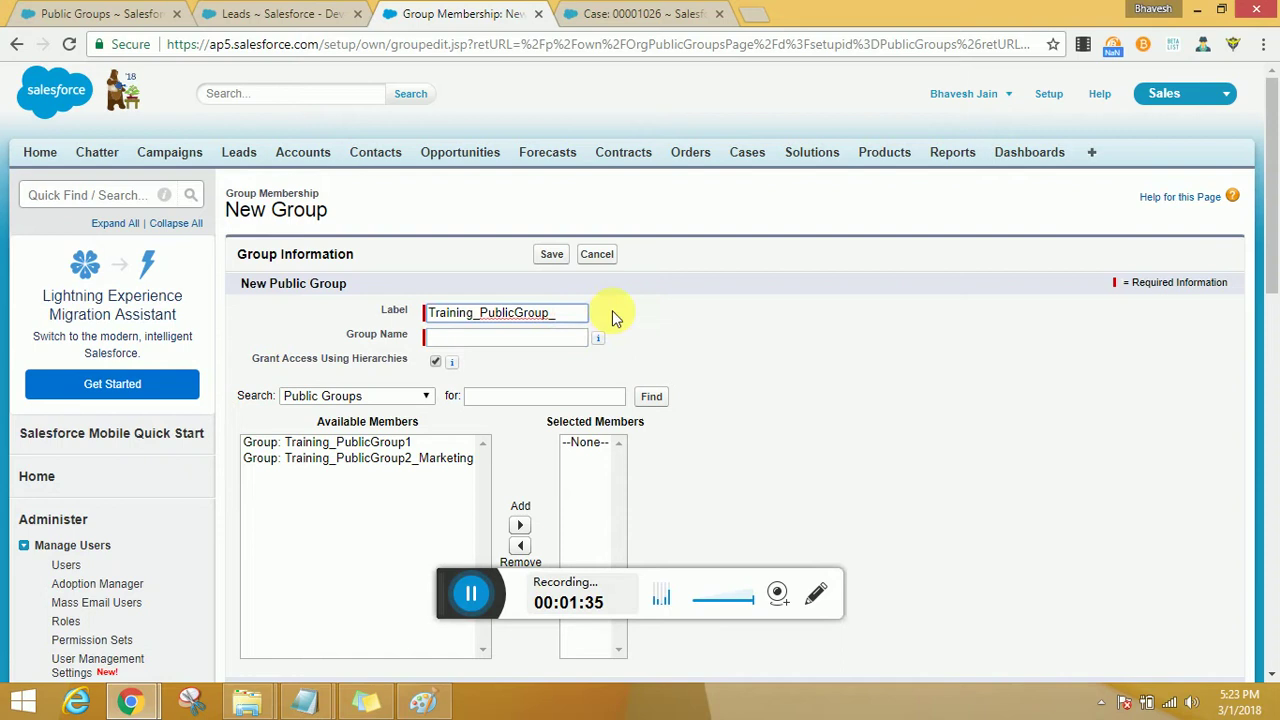
pyautogui.write('Support')
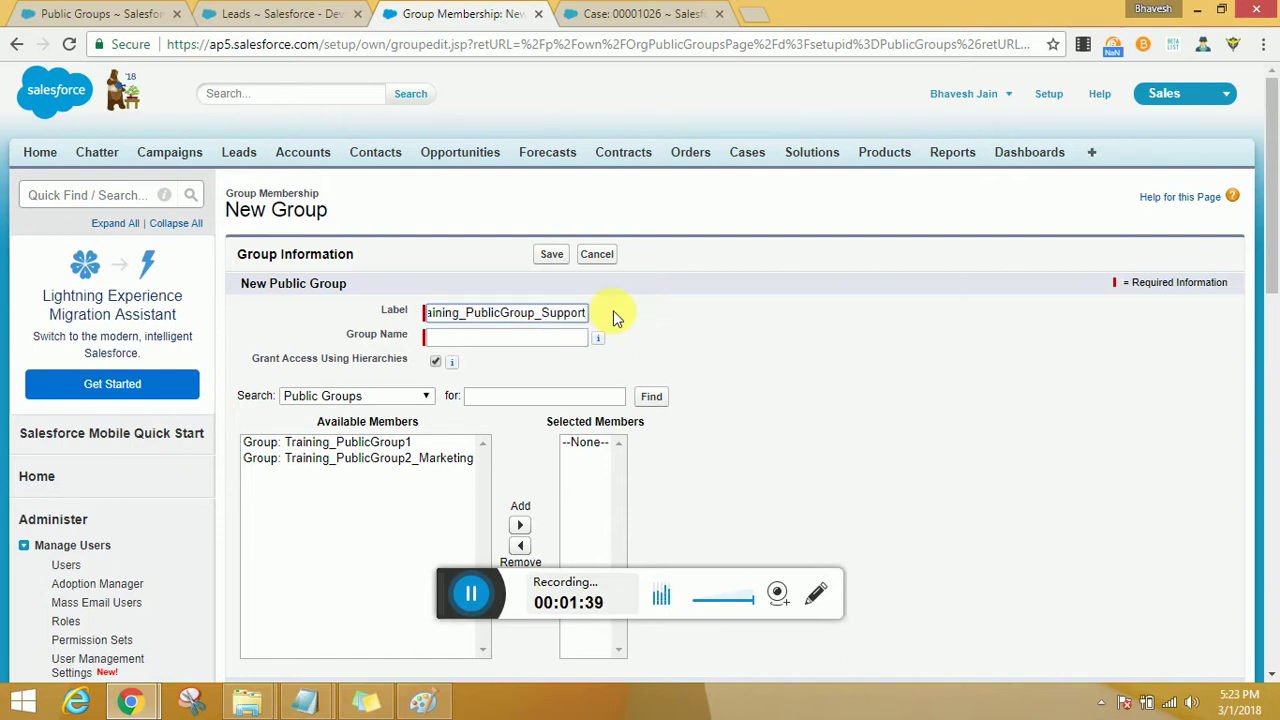
pyautogui.click(651, 328)
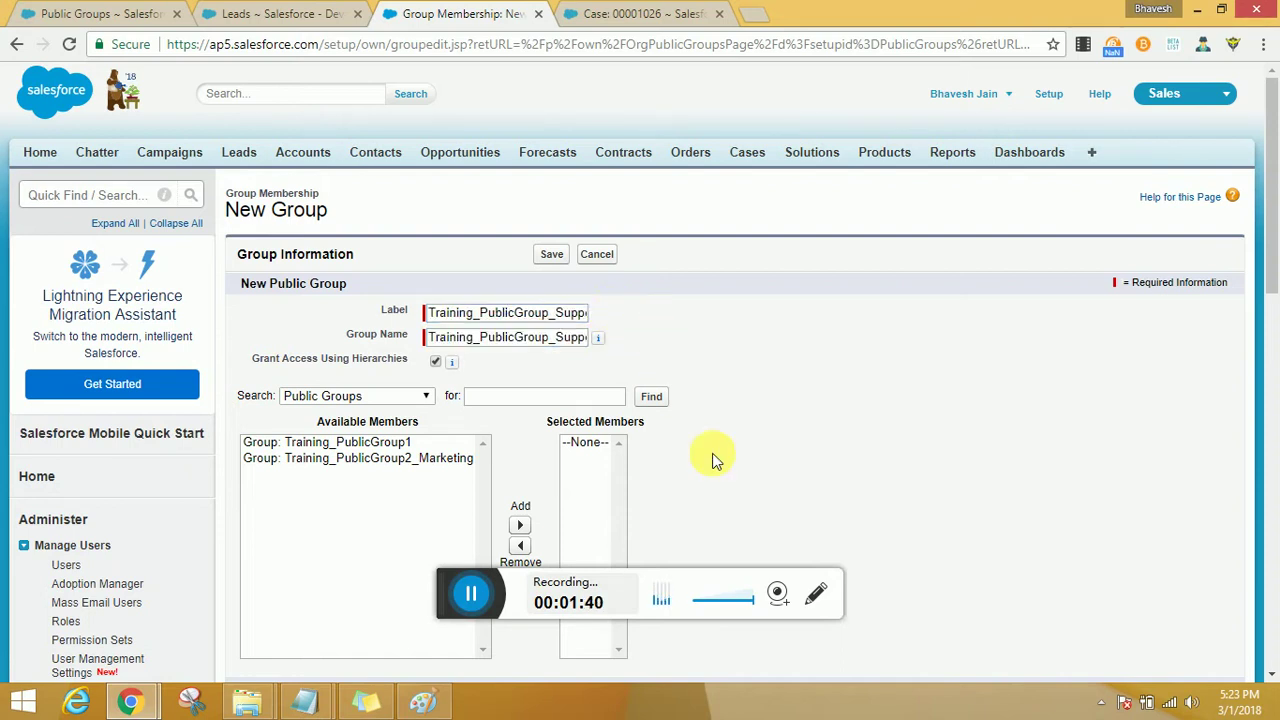
# Set the member search to Roles and Subordinates.
pyautogui.click(381, 399)
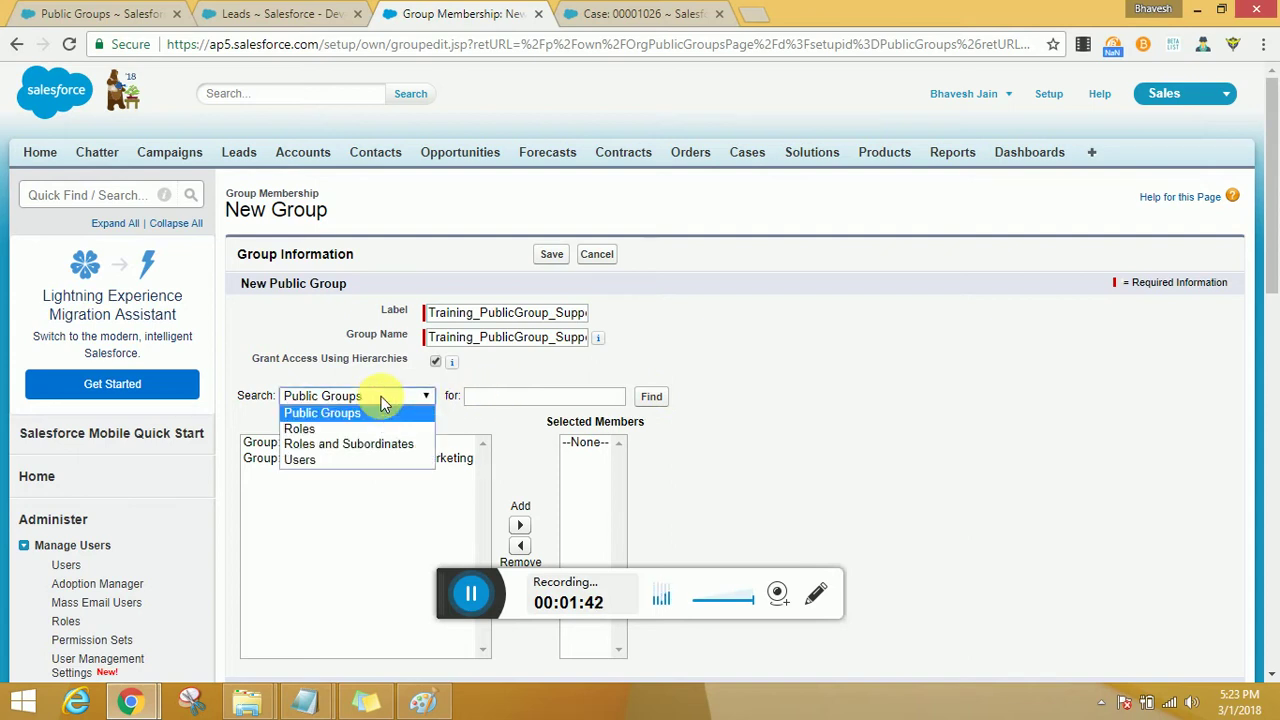
pyautogui.click(376, 448)
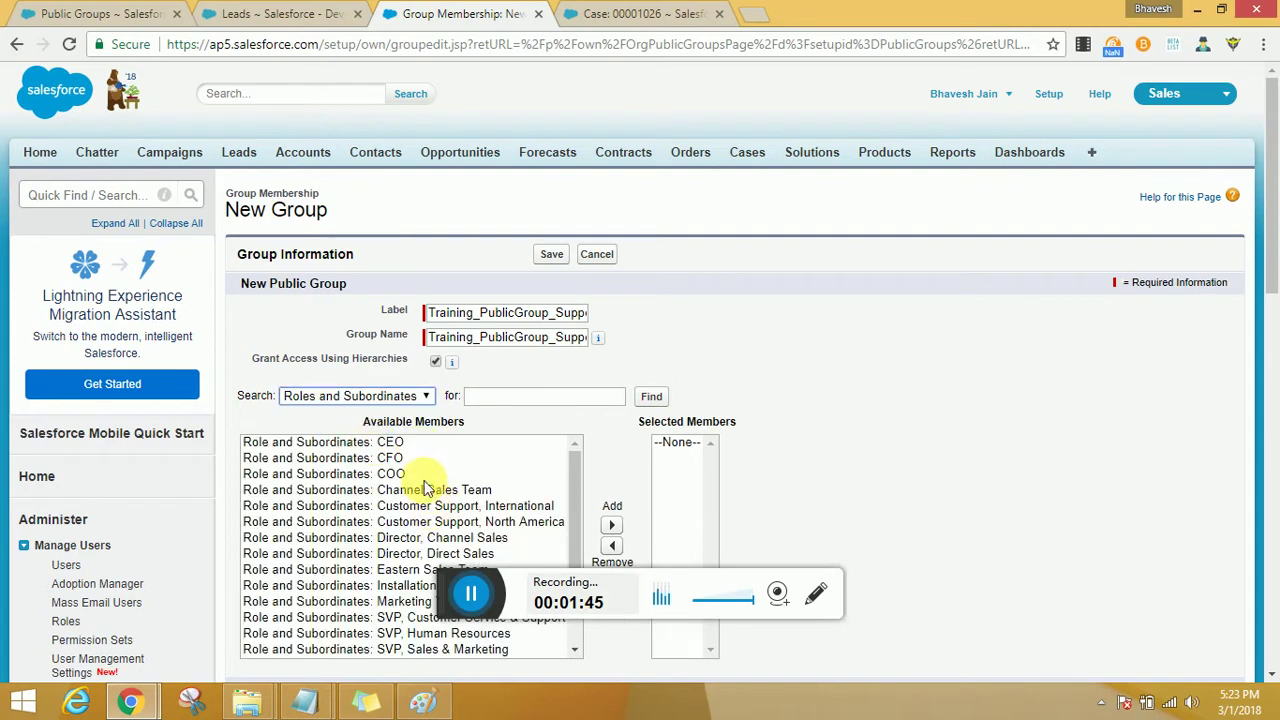
pyautogui.click(392, 401)
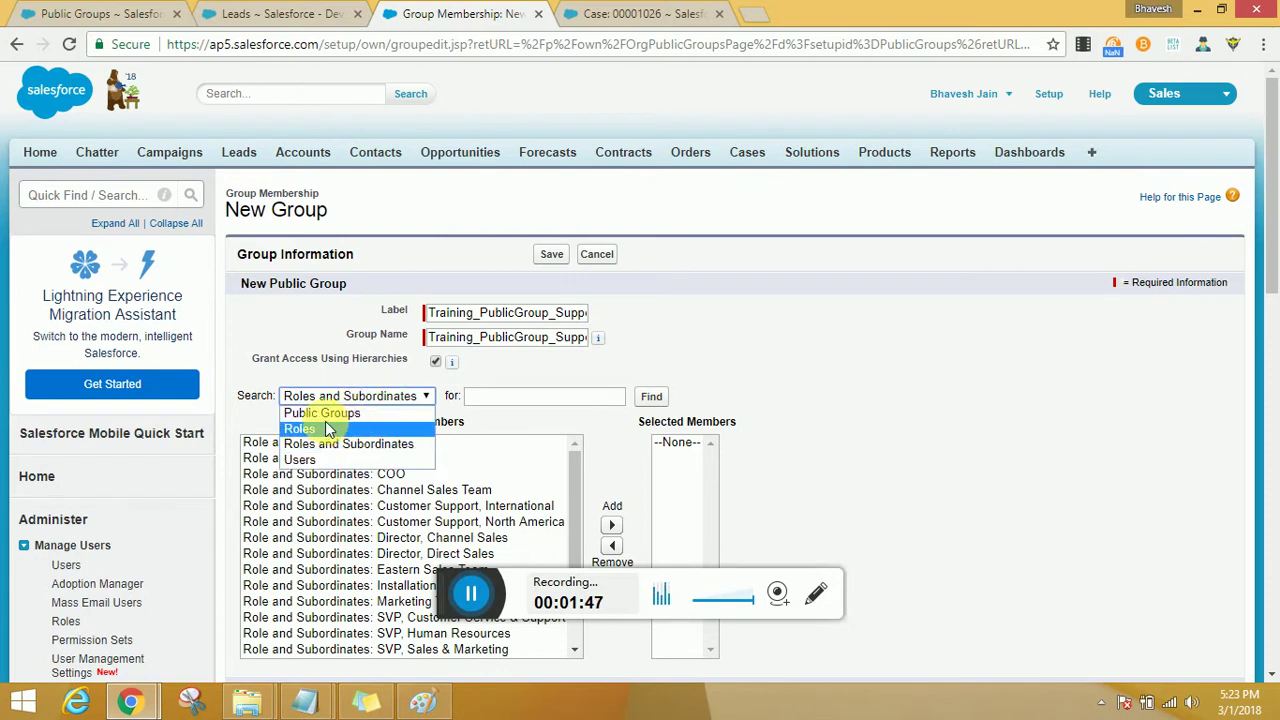
pyautogui.click(490, 396)
pyautogui.scroll(-2, 490, 396)
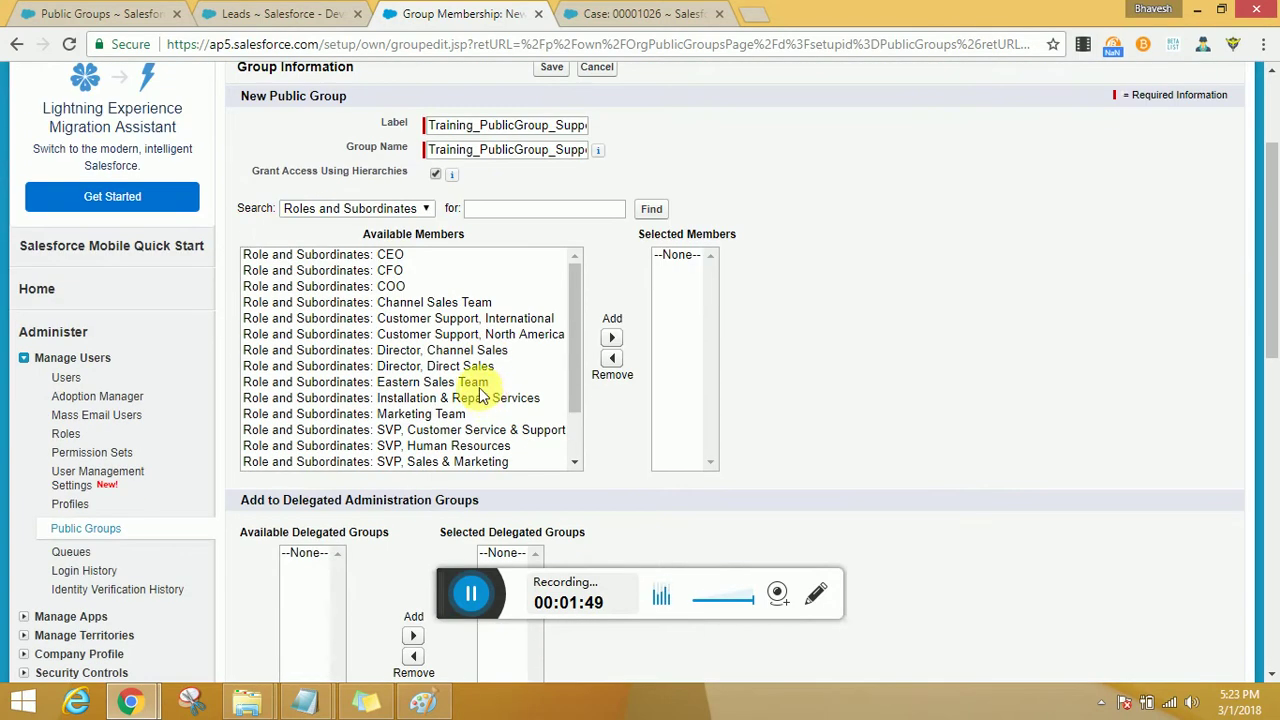
# Add Customer Support International, North America, and SVP Customer Service & Support as members, then save.
pyautogui.click(481, 318)
pyautogui.keyDown('ctrl'); pyautogui.click(491, 334); pyautogui.keyUp('ctrl')
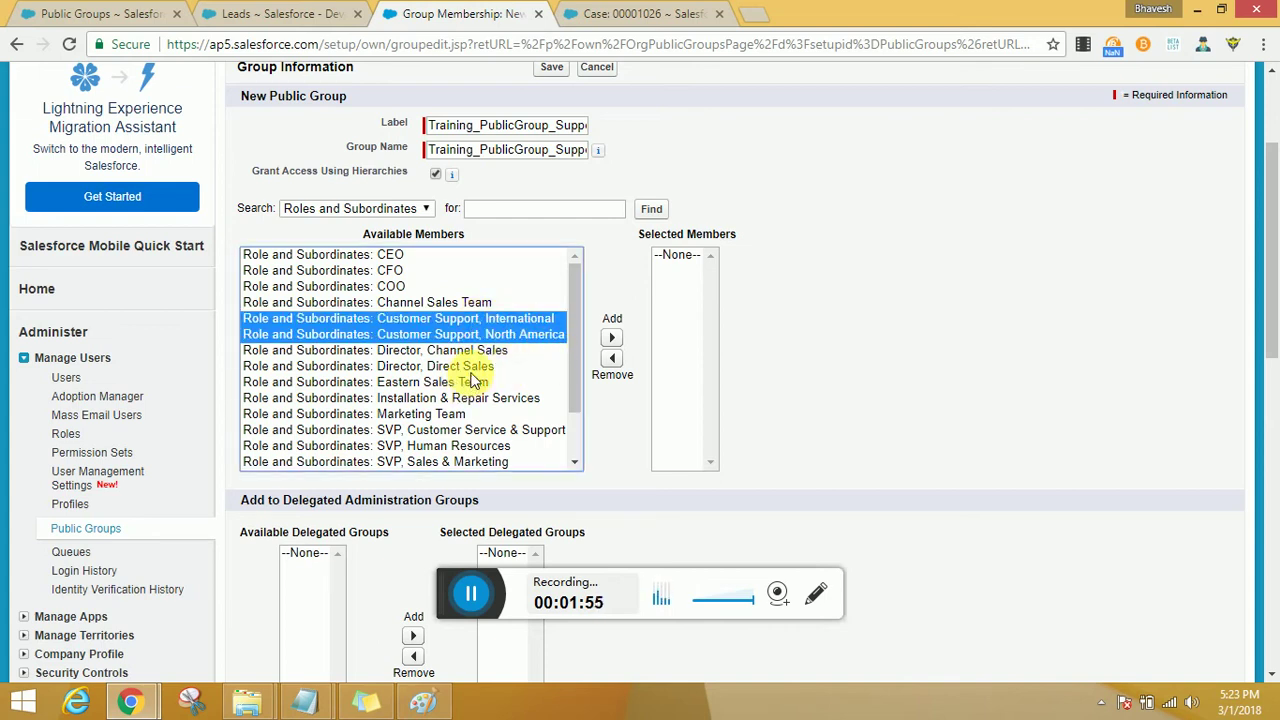
pyautogui.keyDown('ctrl'); pyautogui.click(520, 429); pyautogui.keyUp('ctrl')
pyautogui.scroll(-2, 480, 400)
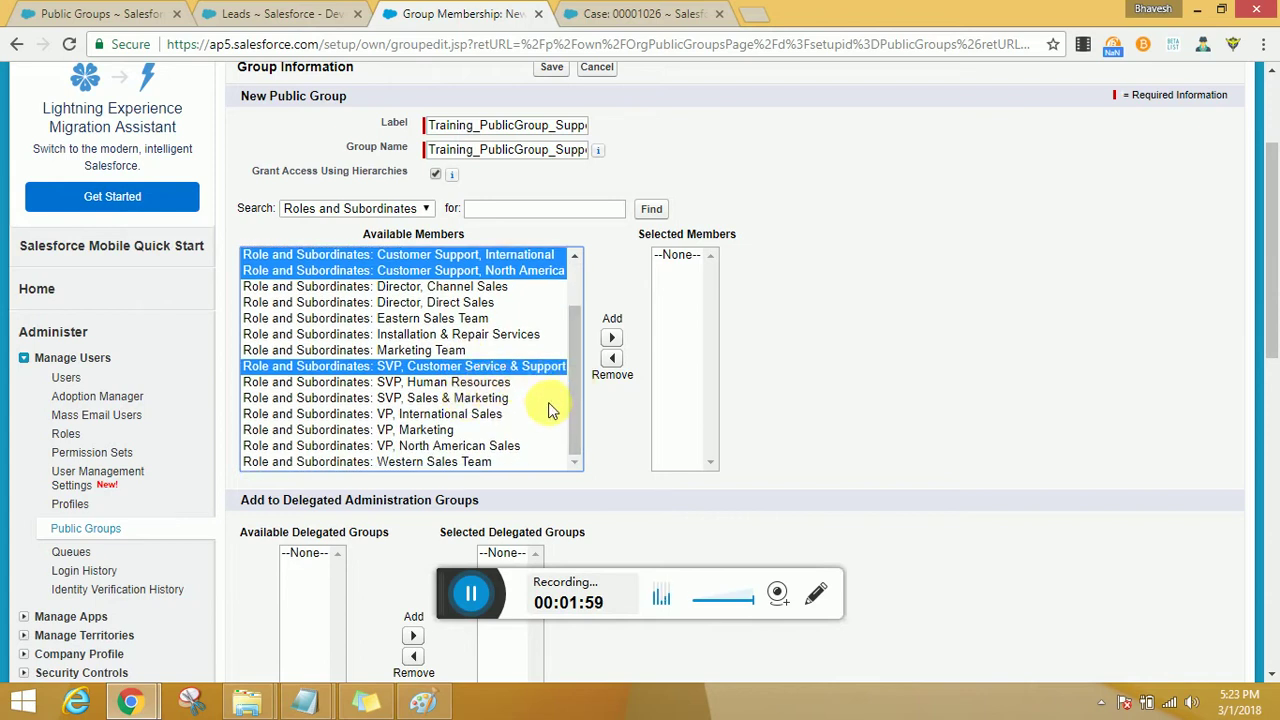
pyautogui.scroll(2, 548, 407)
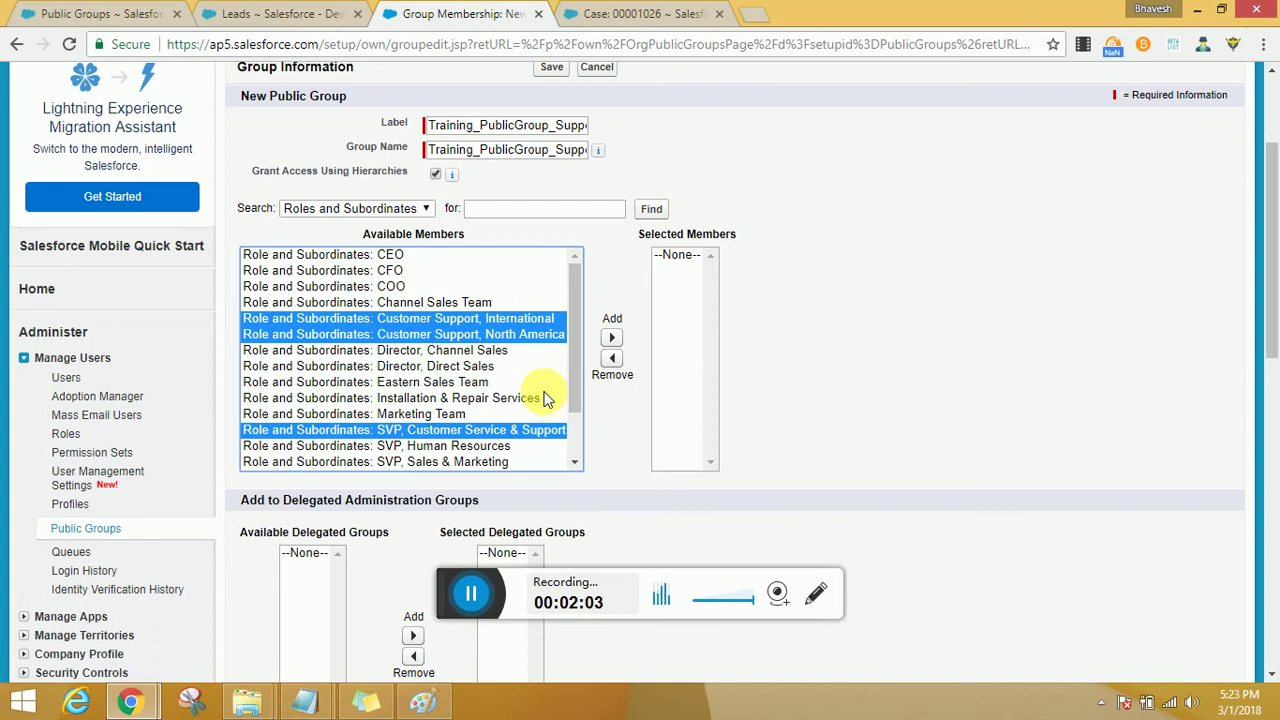
pyautogui.click(610, 338)
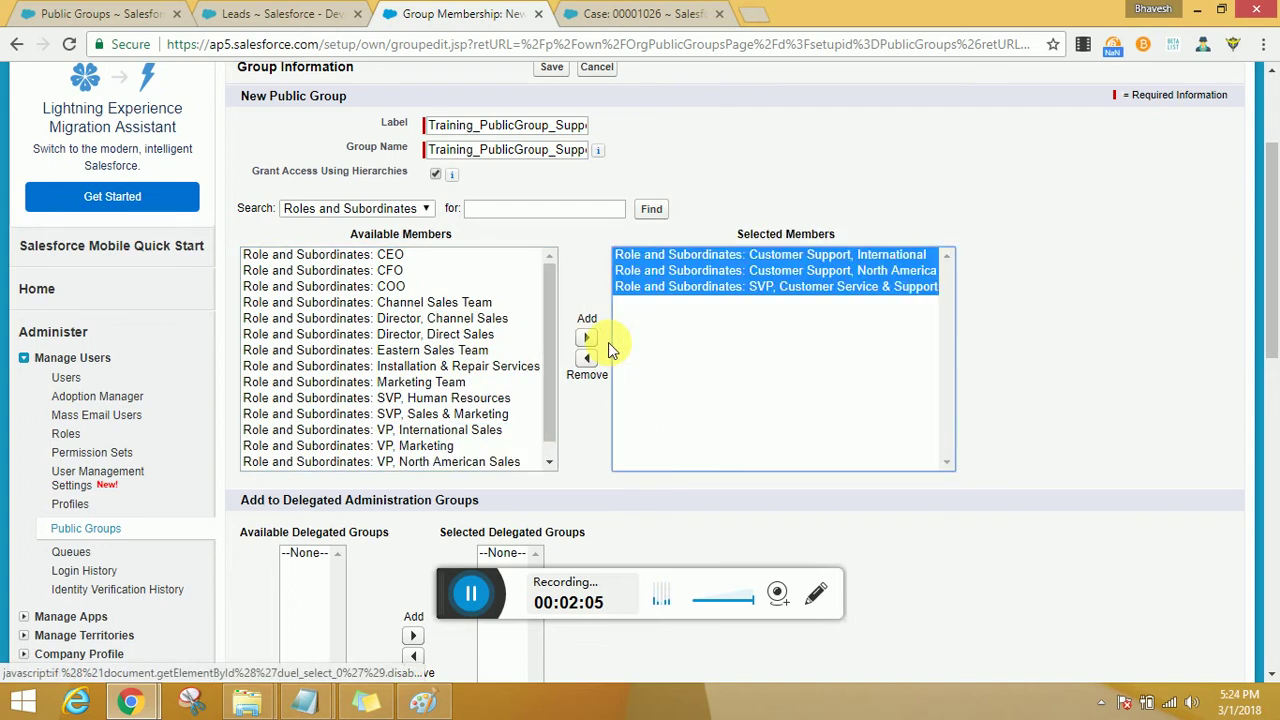
pyautogui.scroll(-3, 924, 336)
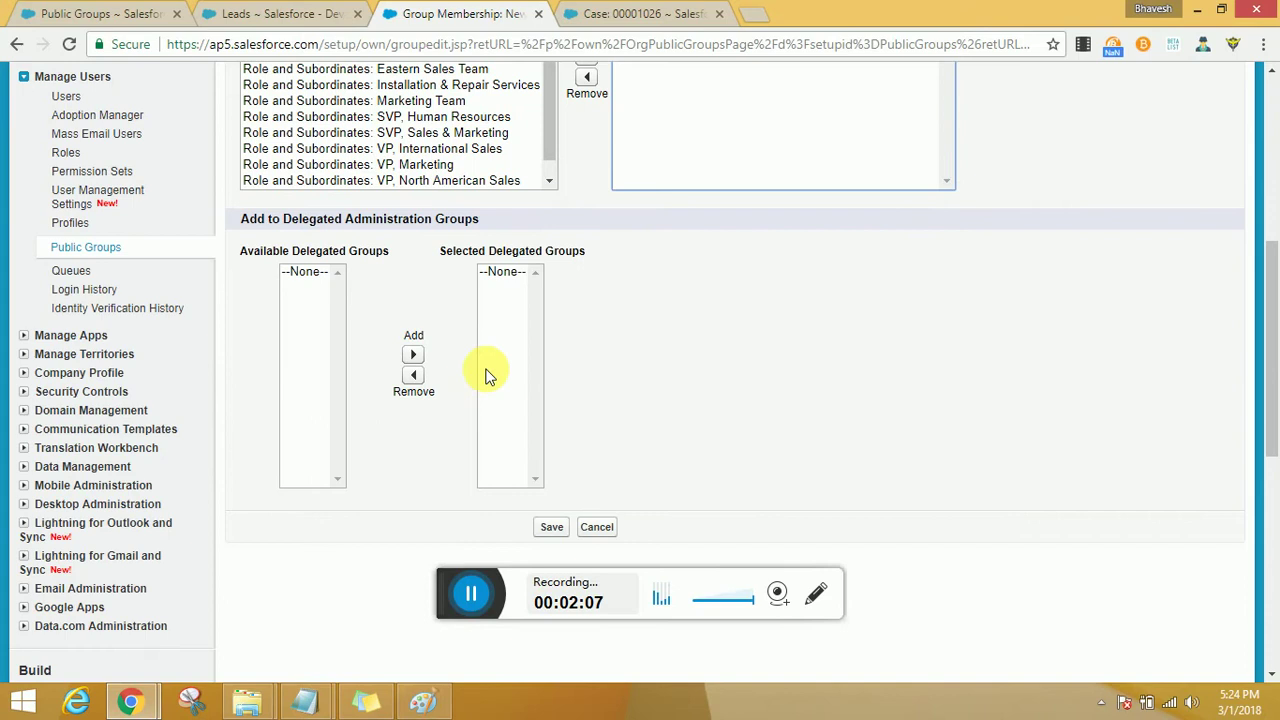
pyautogui.scroll(-3, 485, 375)
pyautogui.click(557, 256)
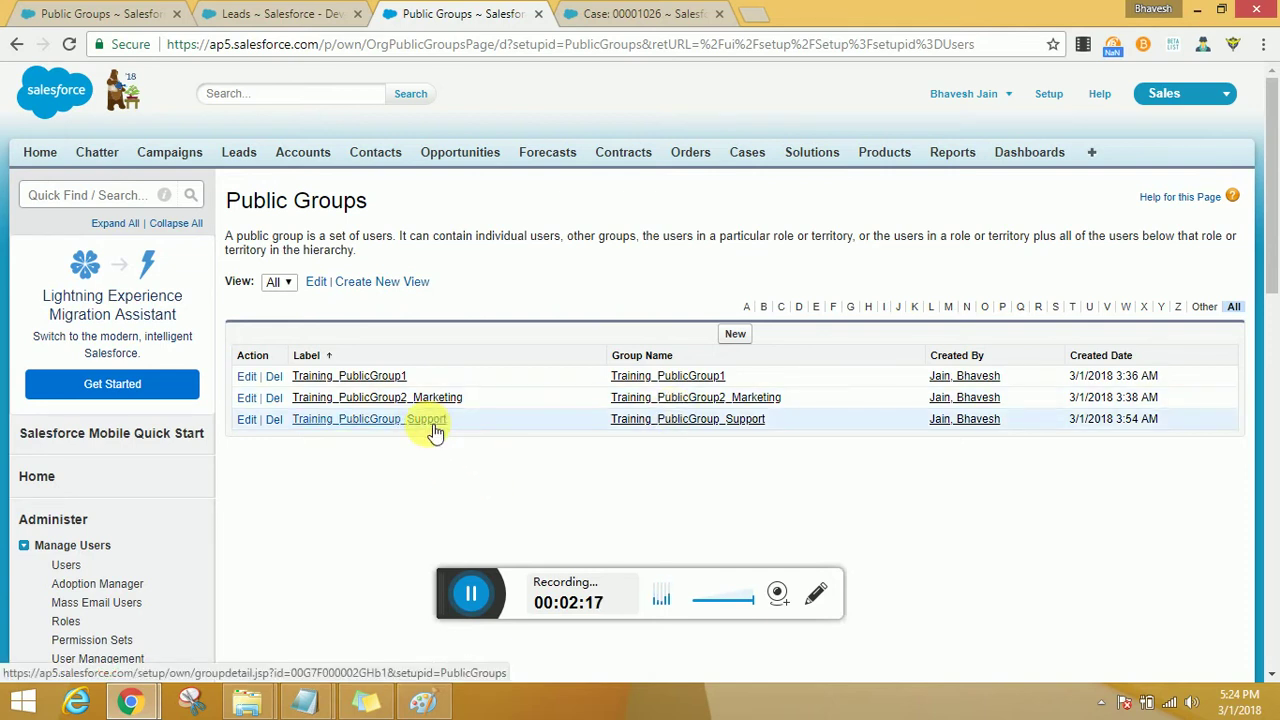
# Open the Chatter feed in a new browser tab and switch to it.
pyautogui.middleClick(99, 155)
pyautogui.click(824, 15)
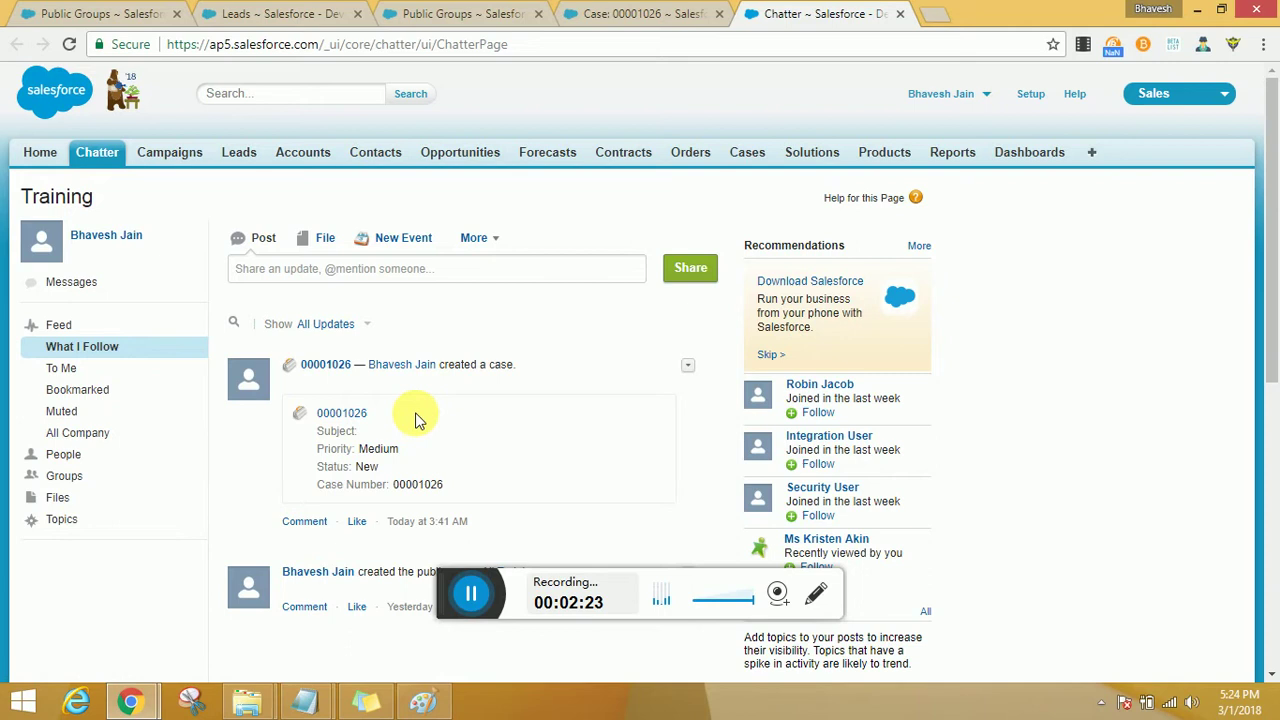
pyautogui.click(487, 270)
pyautogui.write('@')
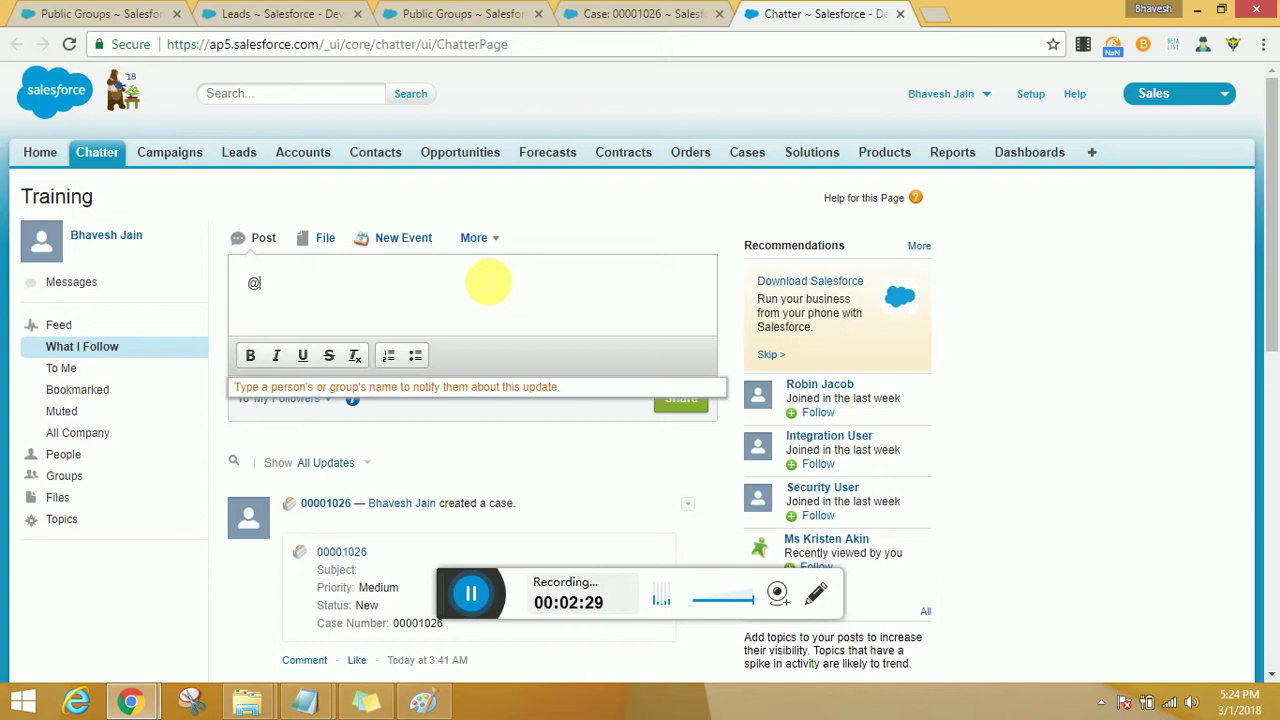
pyautogui.write('training_')
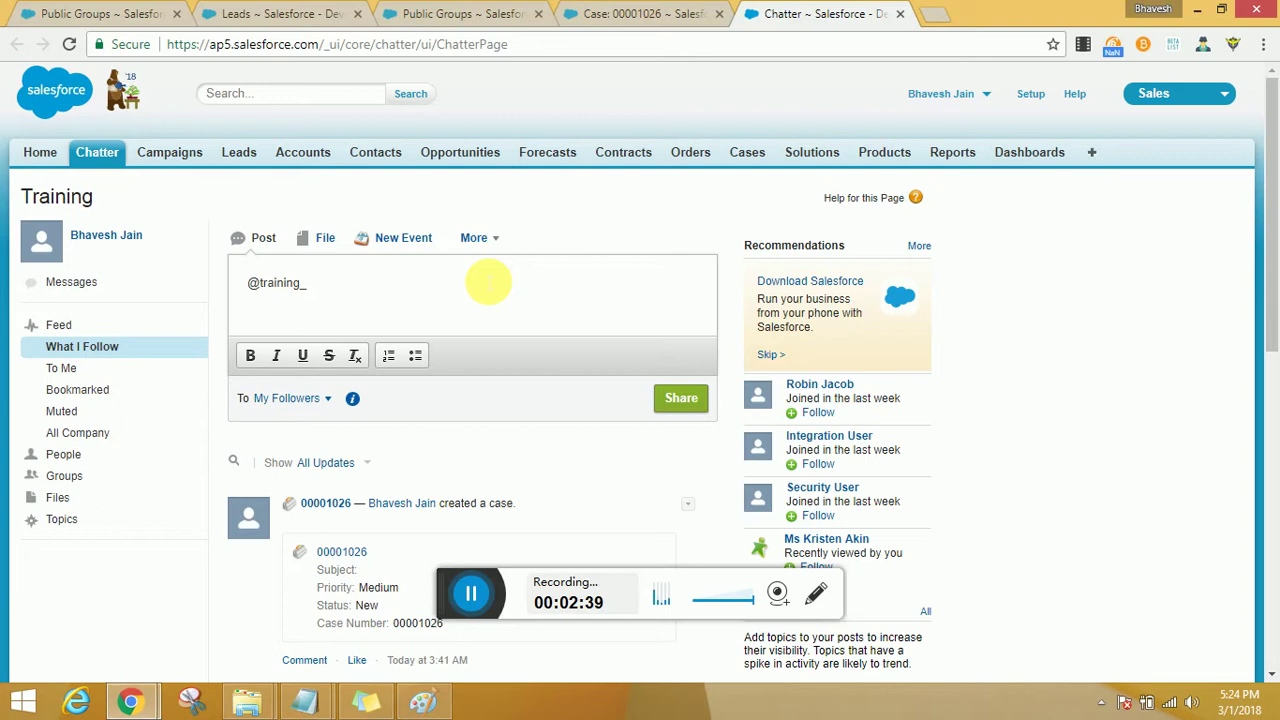
pyautogui.press('BackSpace')
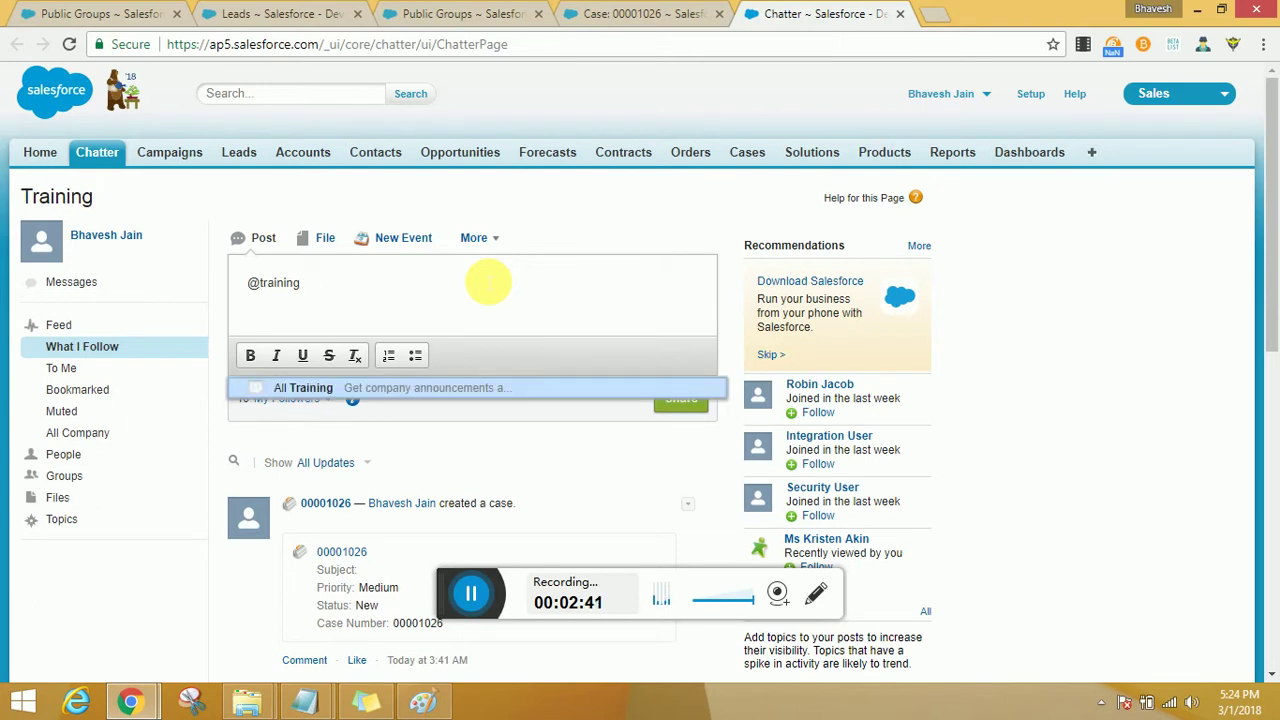
pyautogui.click(318, 390)
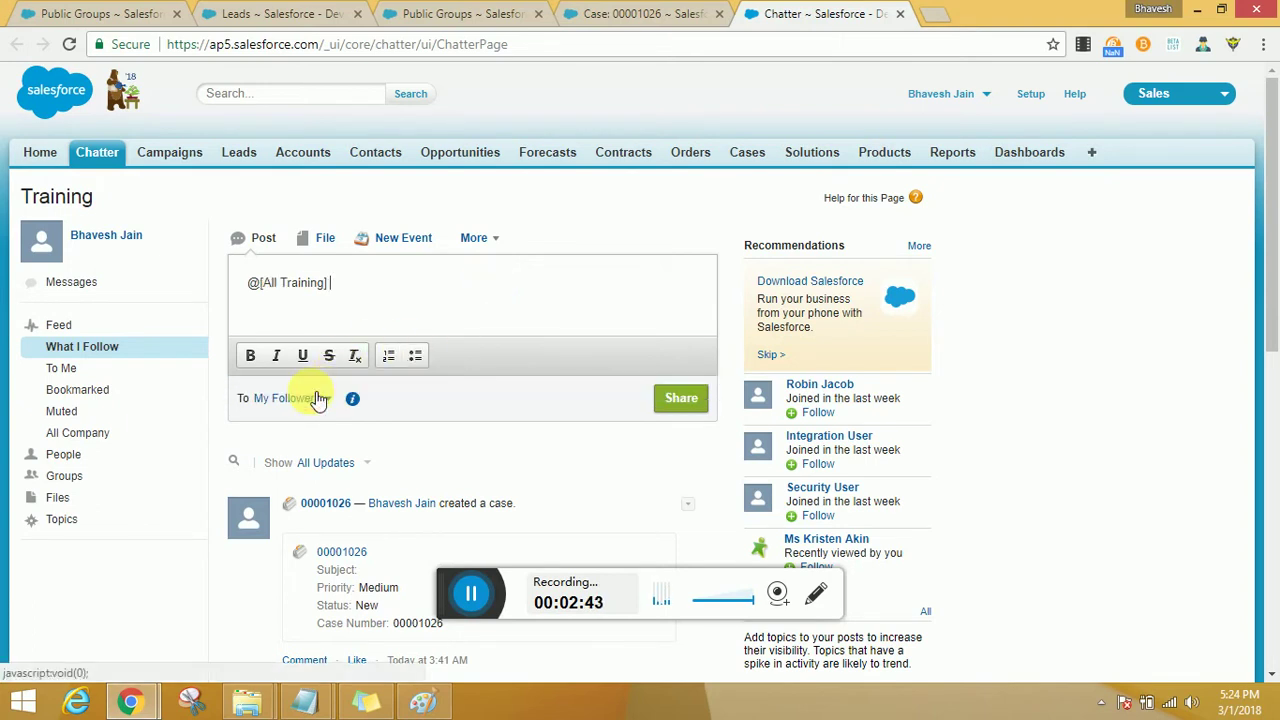
pyautogui.moveTo(366, 282); pyautogui.dragTo(206, 276)
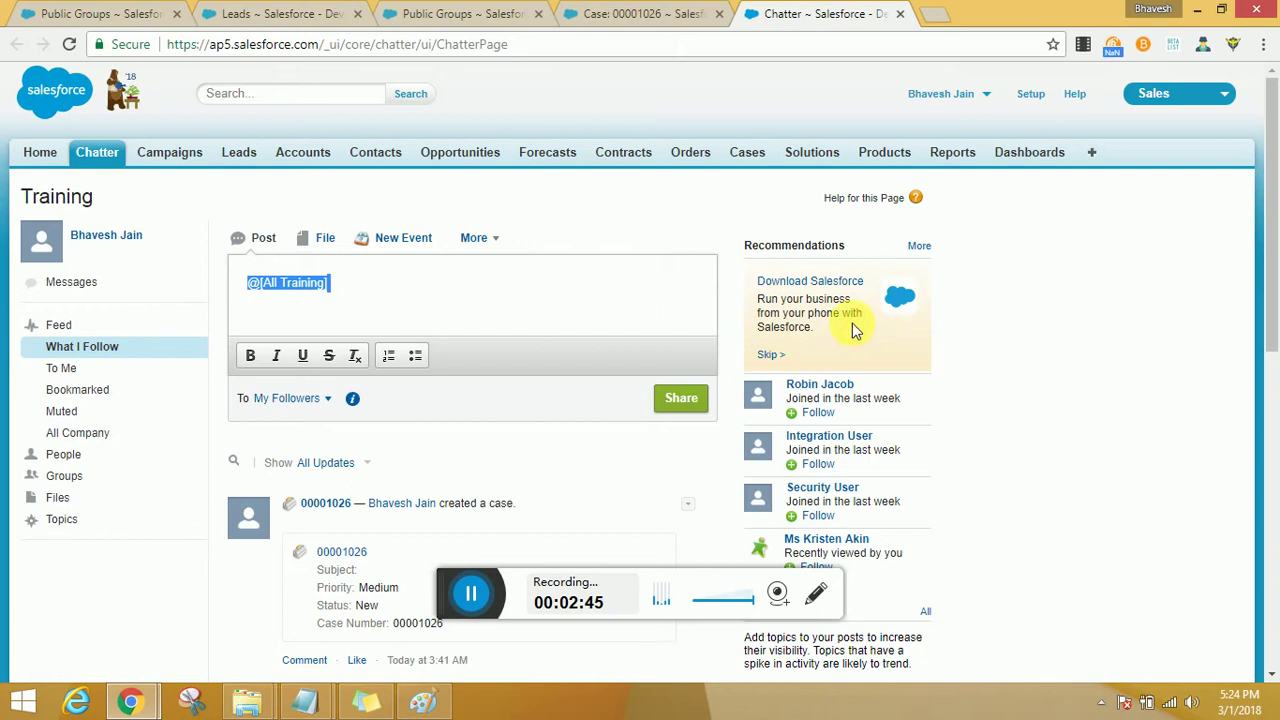
pyautogui.write('@')
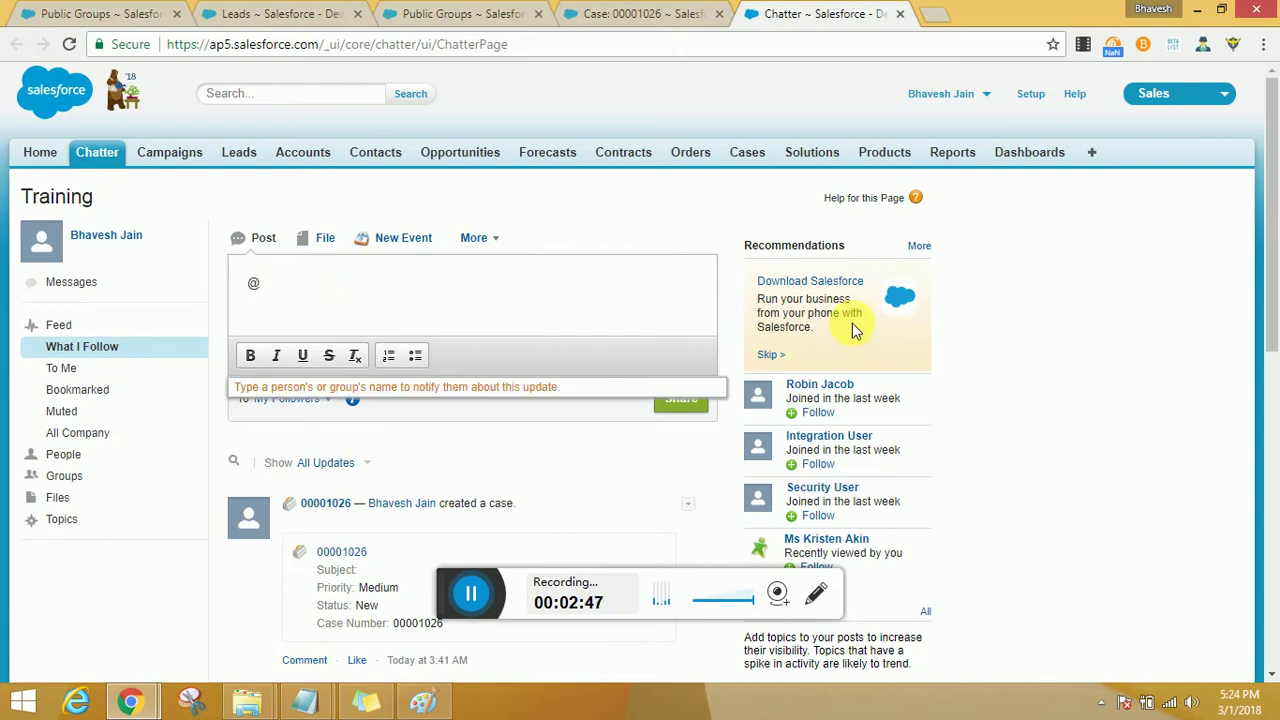
pyautogui.write('Training_gr')
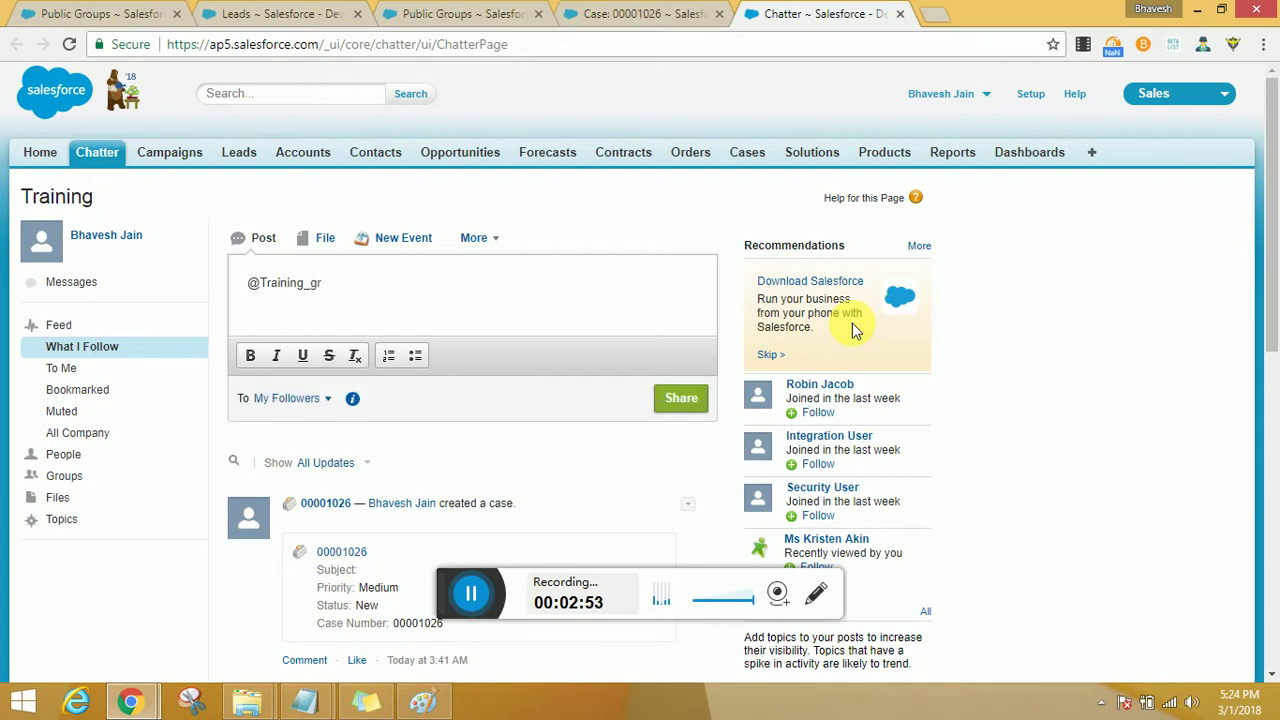
# Copy the Training_PublicGroup_Support name, then replace the post text with 'Hi there' and share it.
pyautogui.click(420, 14)
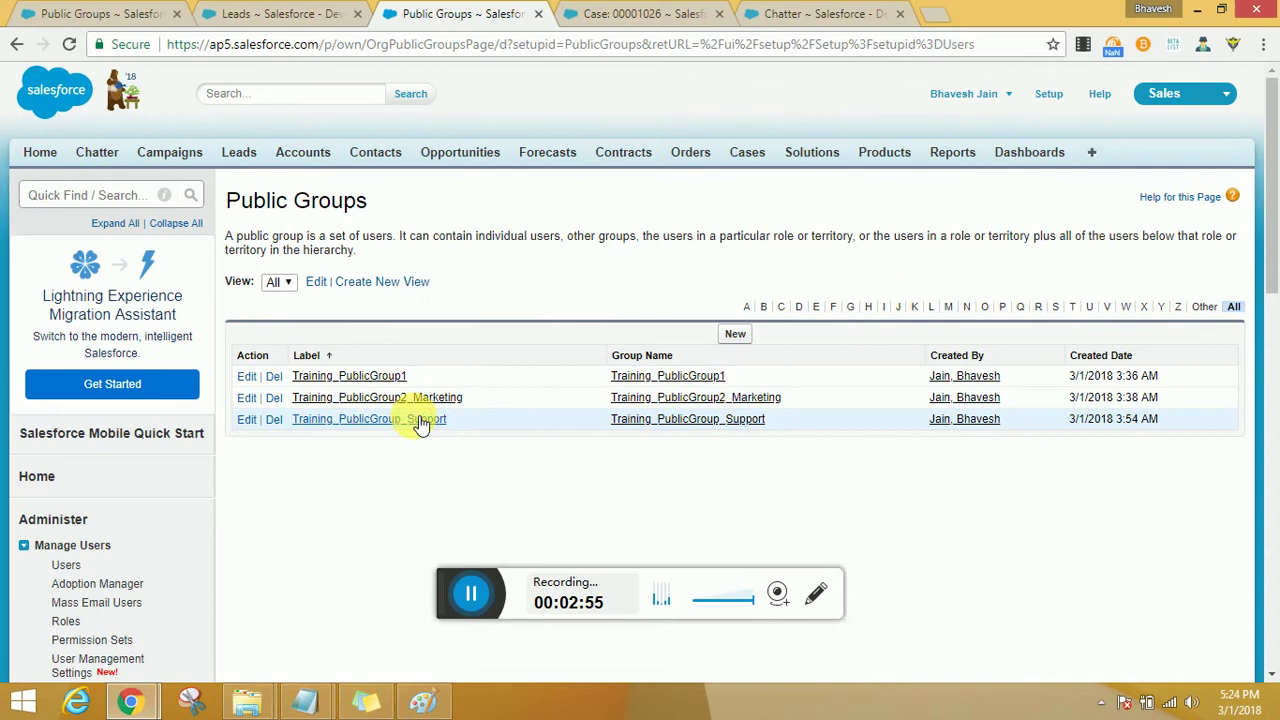
pyautogui.moveTo(448, 421); pyautogui.dragTo(300, 429)
pyautogui.hotkey('ctrl', 'c')
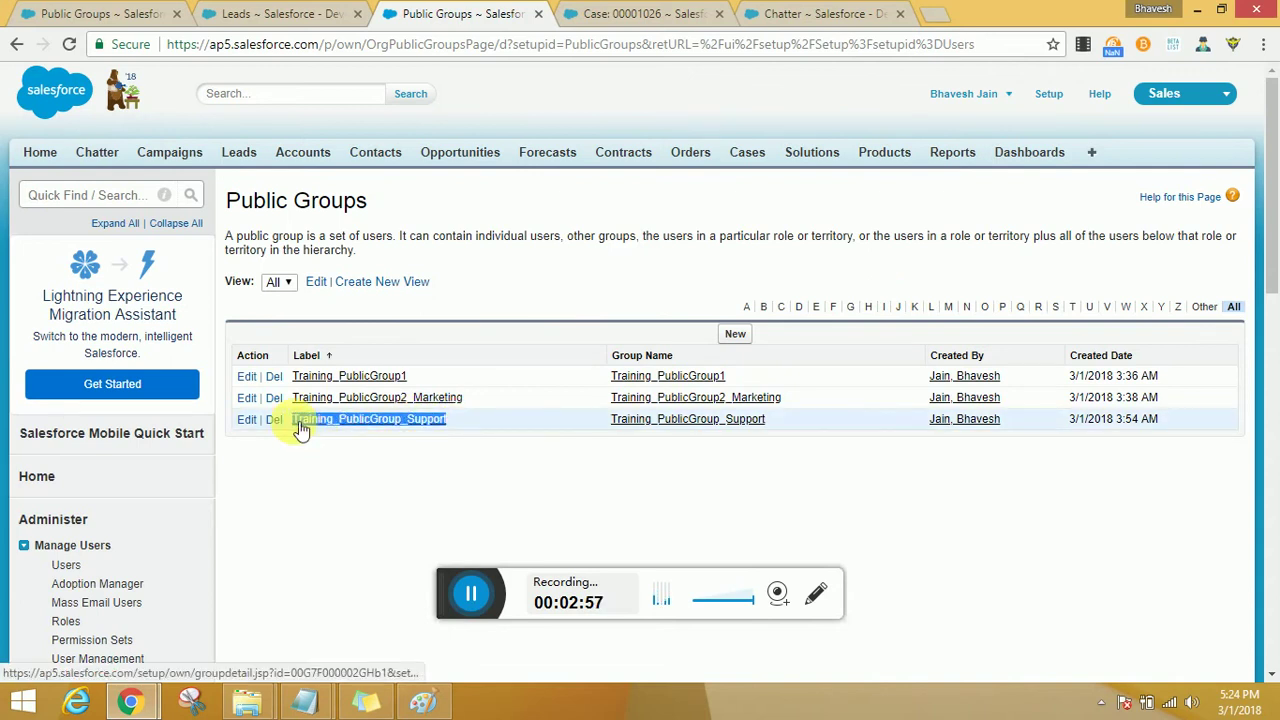
pyautogui.click(822, 13)
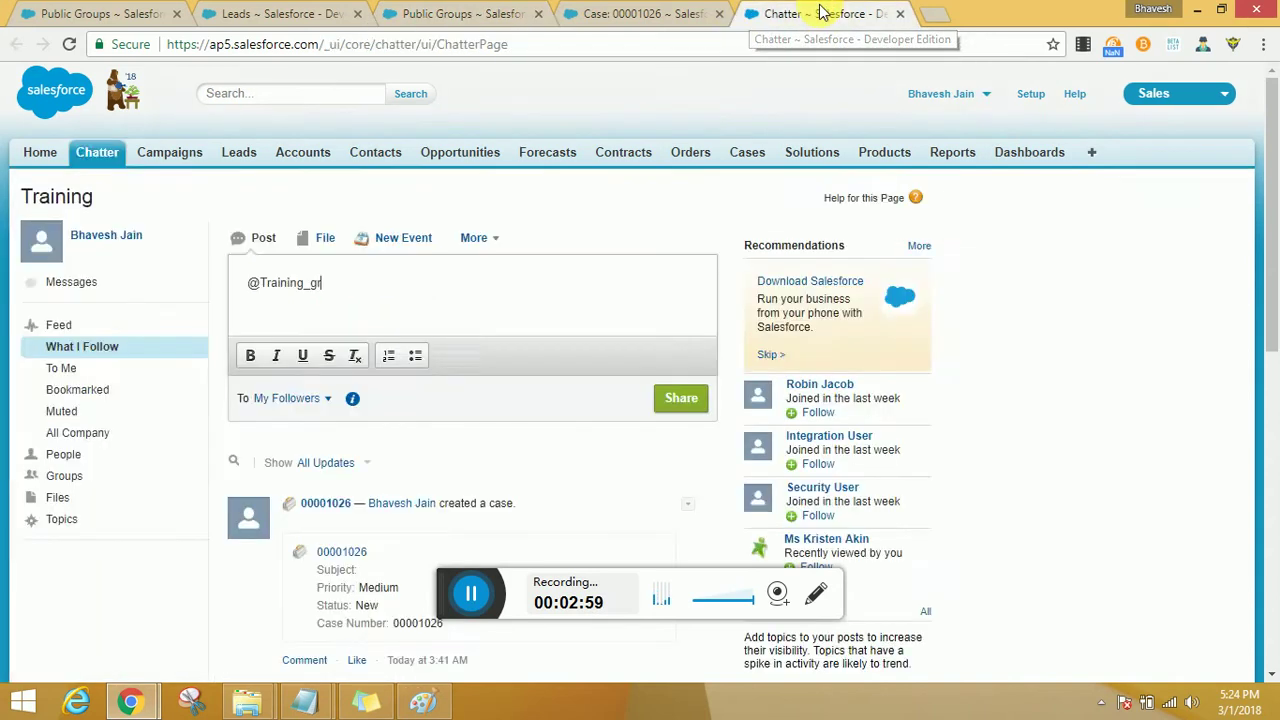
pyautogui.moveTo(385, 285); pyautogui.dragTo(25, 280)
pyautogui.hotkey('ctrl', 'v')
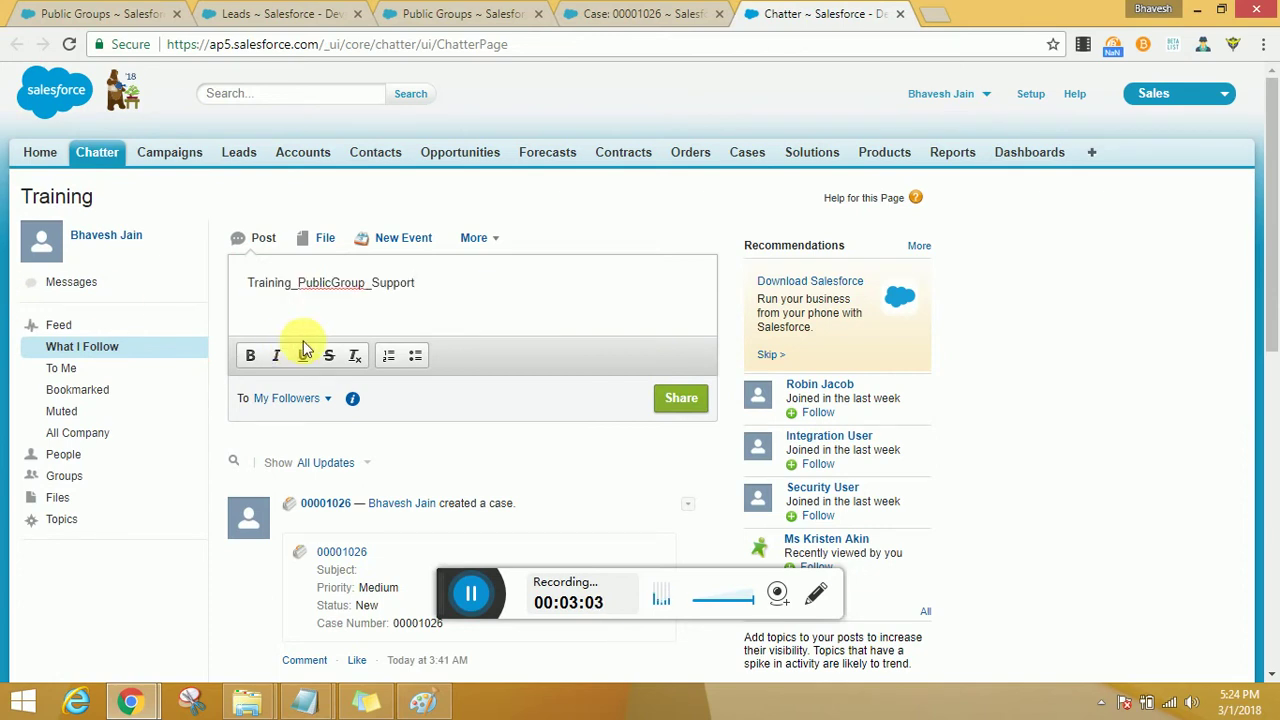
pyautogui.hotkey('ctrl', 'a')
pyautogui.hotkey('ctrl', 'c')
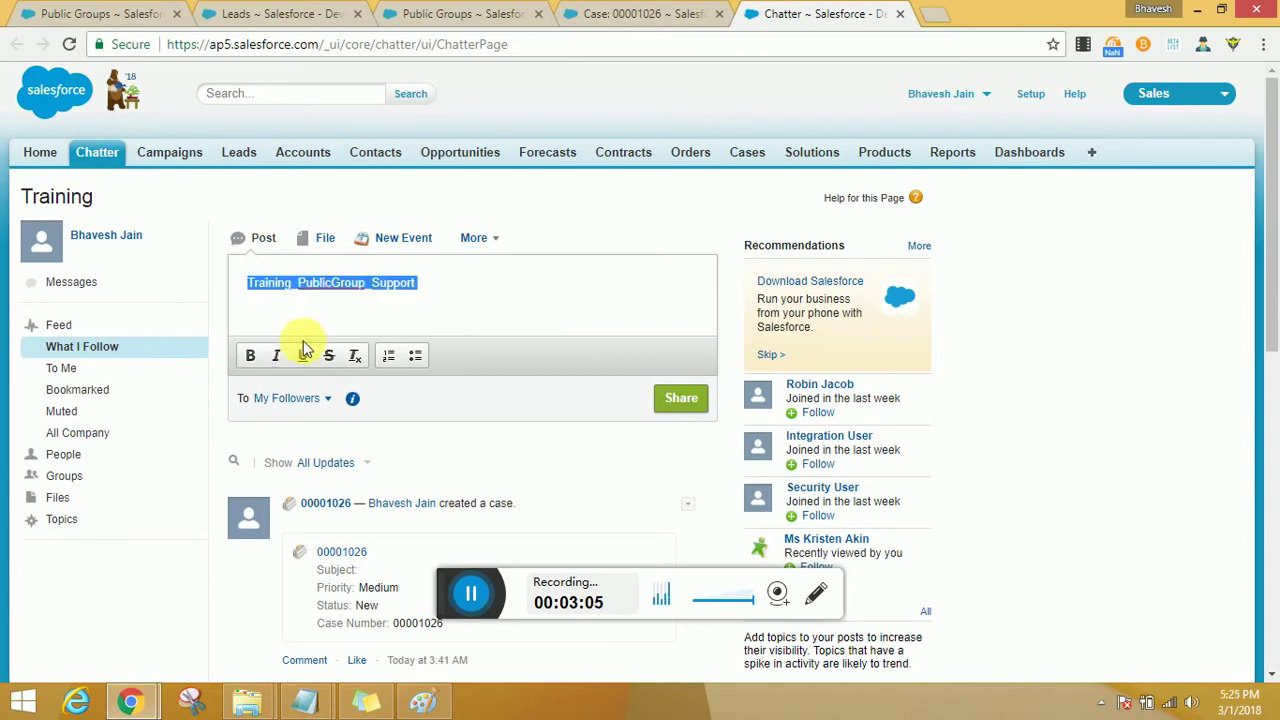
pyautogui.write('Hi there')
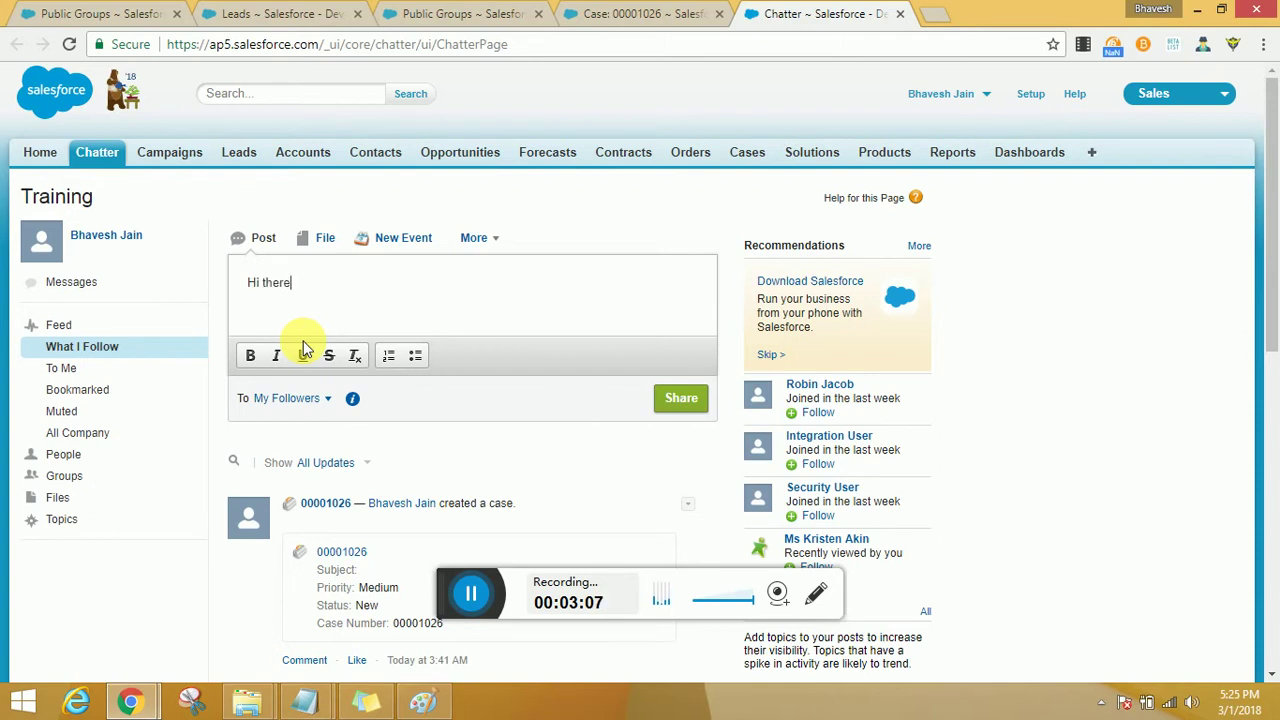
pyautogui.click(684, 396)
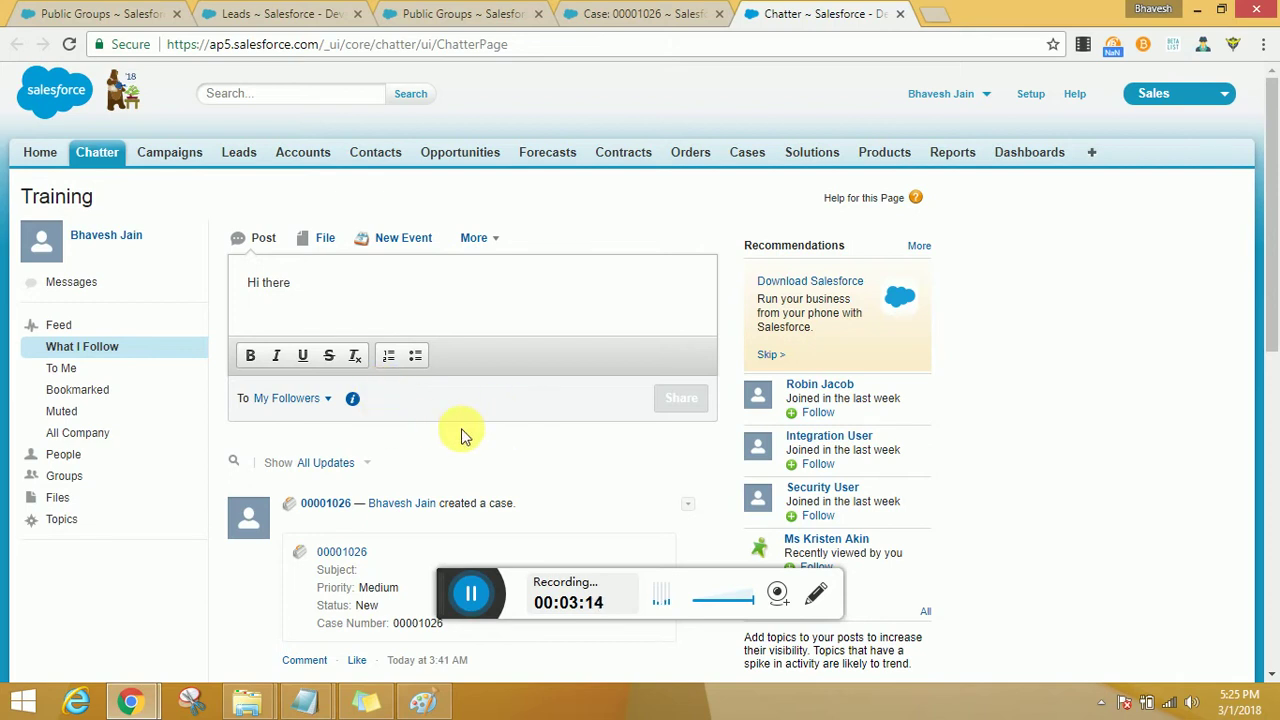
# Address the post to A Group, searching for the pasted Training_PublicGroup name with Support trimmed.
pyautogui.scroll(-5, 460, 434)
pyautogui.scroll(5, 460, 434)
pyautogui.click(294, 398)
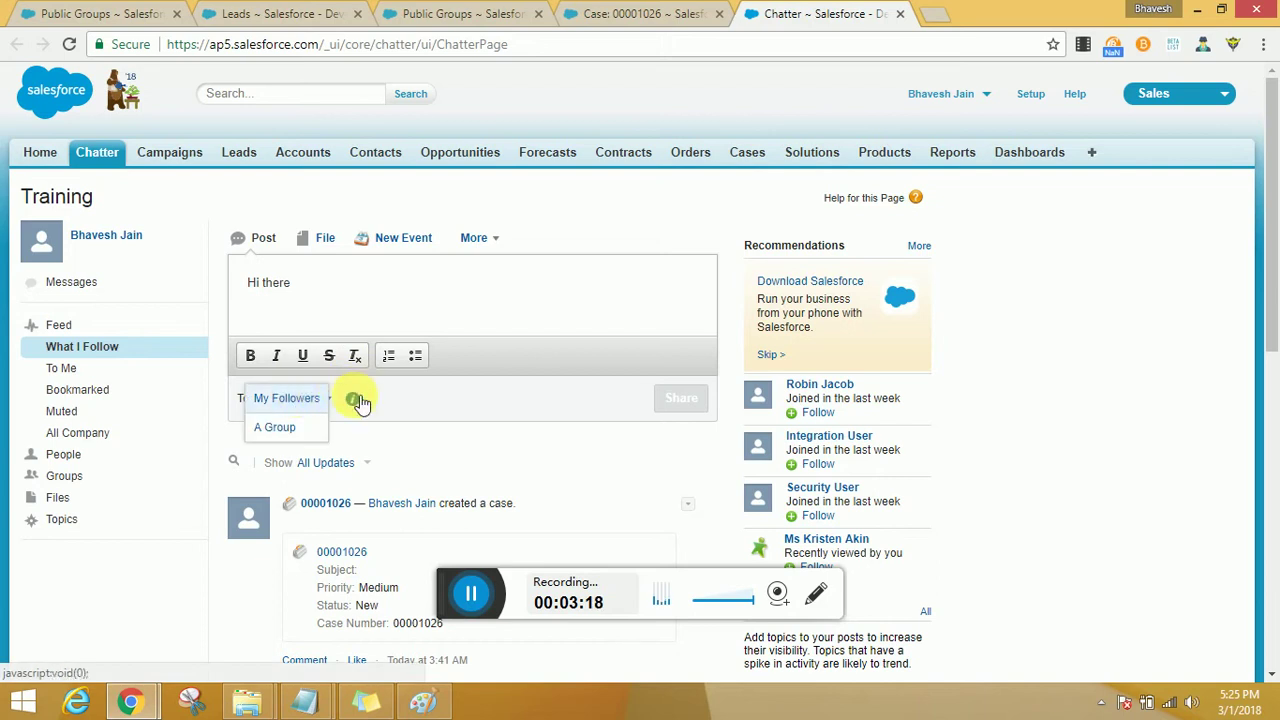
pyautogui.click(300, 430)
pyautogui.click(455, 399)
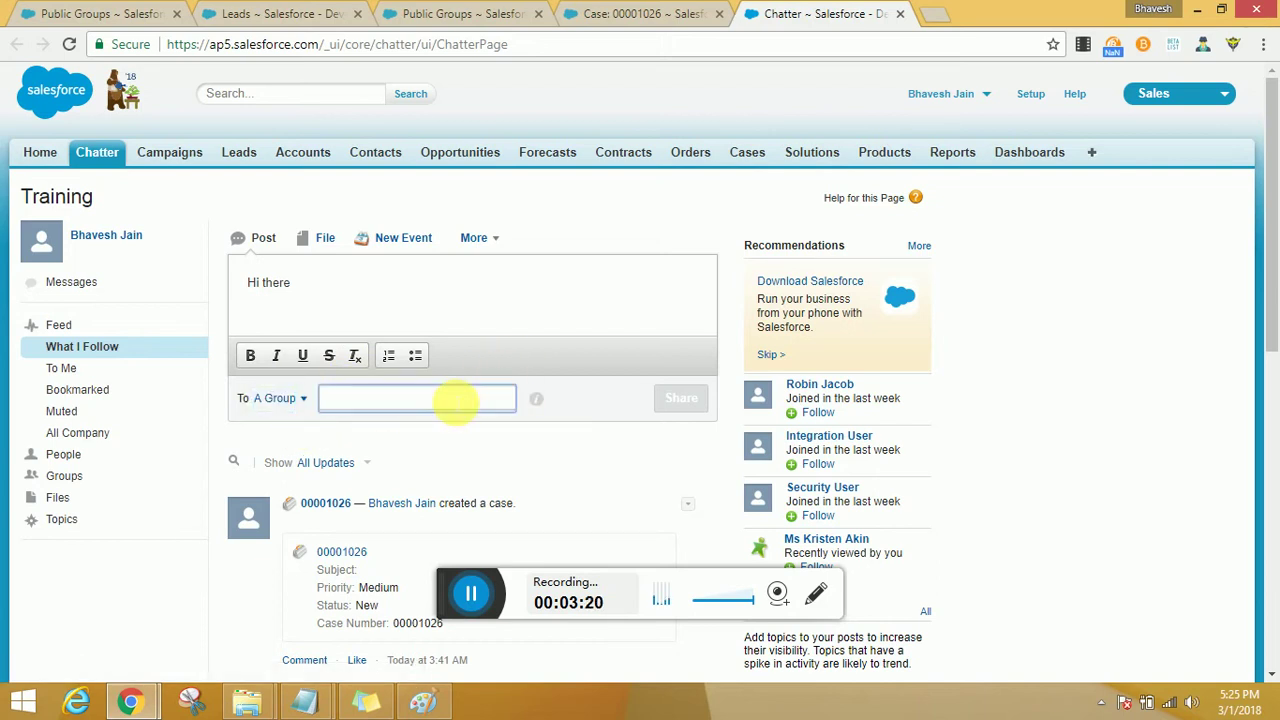
pyautogui.hotkey('ctrl', 'v')
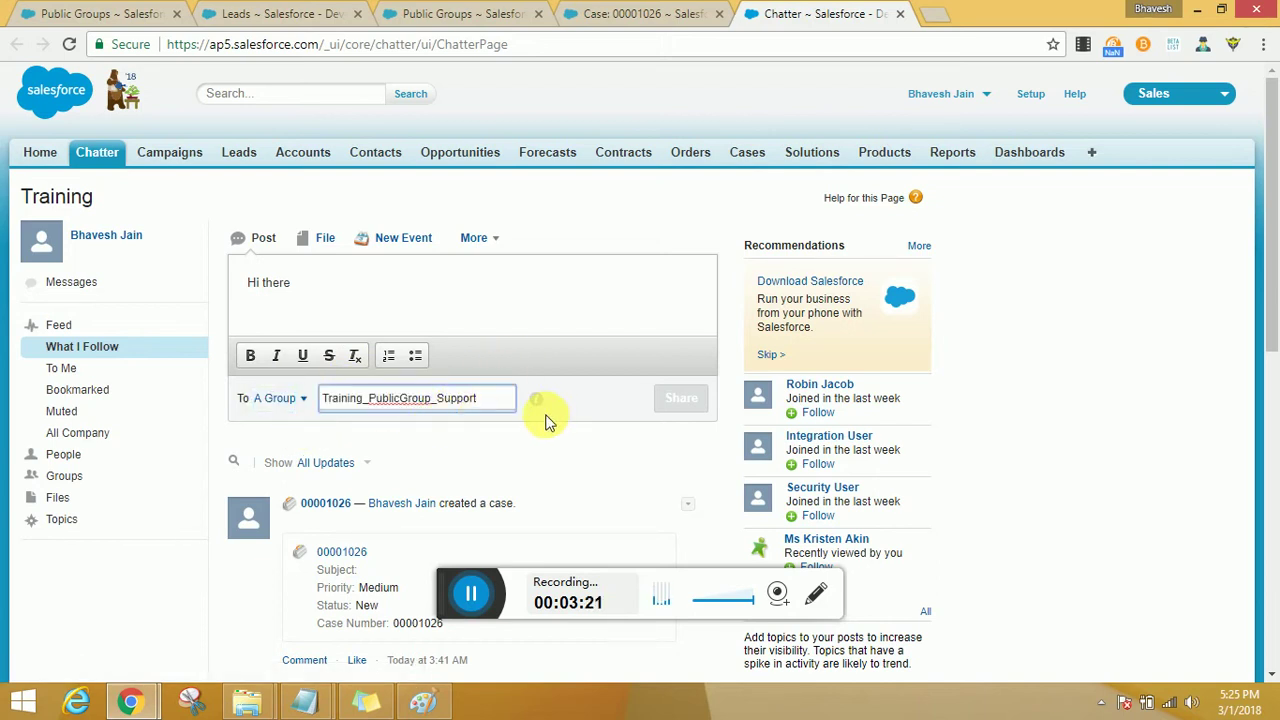
pyautogui.press('BackSpace')
pyautogui.press('BackSpace')
pyautogui.press('BackSpace')
pyautogui.press('BackSpace')
pyautogui.press('BackSpace')
pyautogui.press('BackSpace')
pyautogui.press('BackSpace')
pyautogui.press('BackSpace')
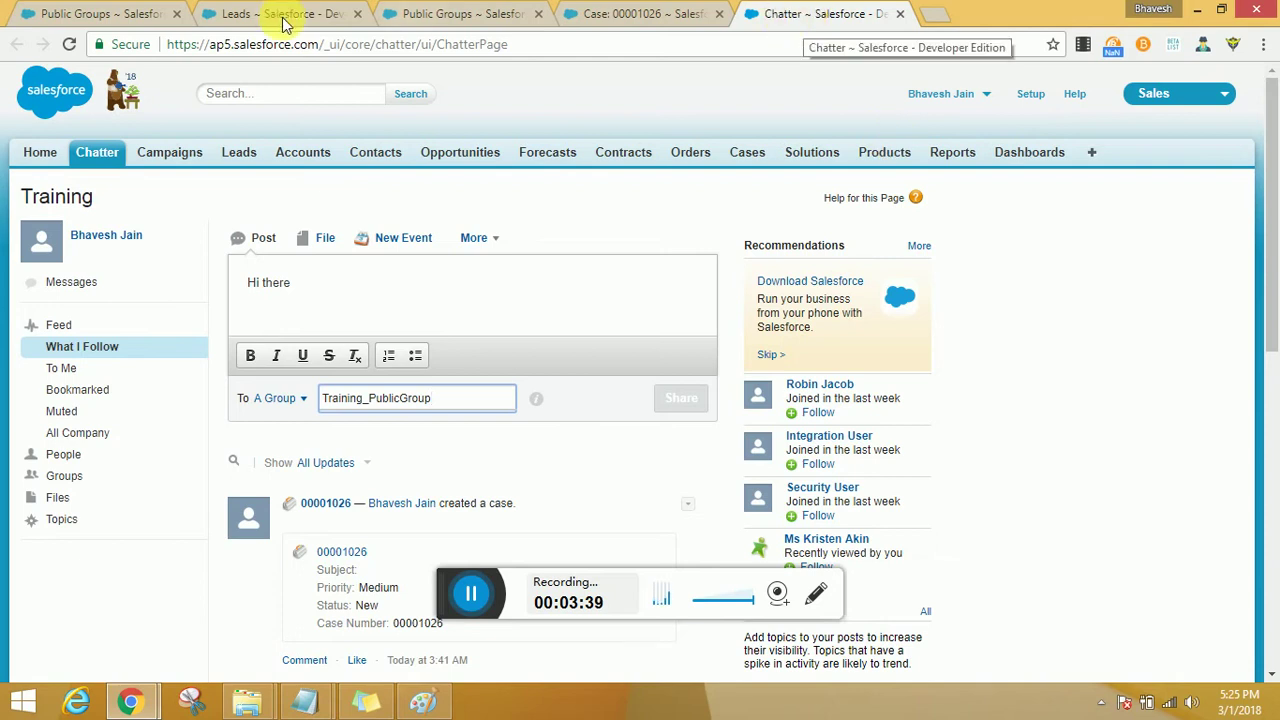
pyautogui.click(390, 13)
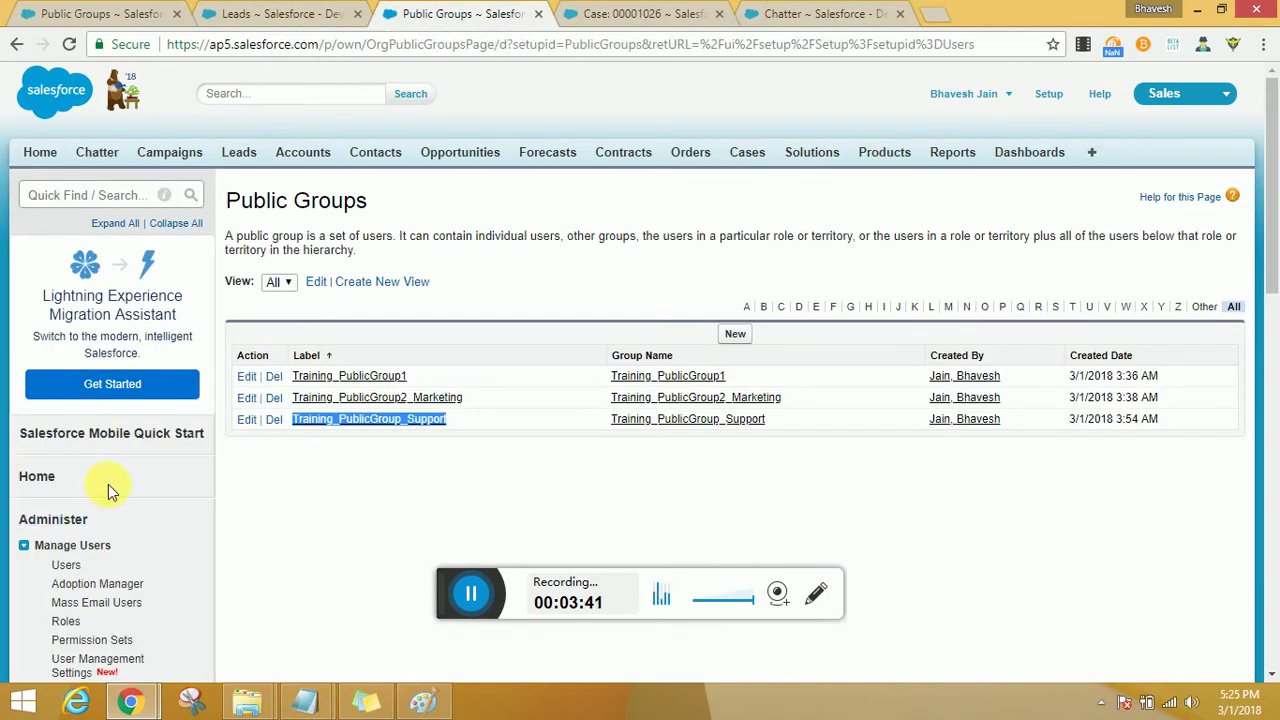
# Open the Queues list under Setup's Manage Users section.
pyautogui.scroll(-3, 107, 483)
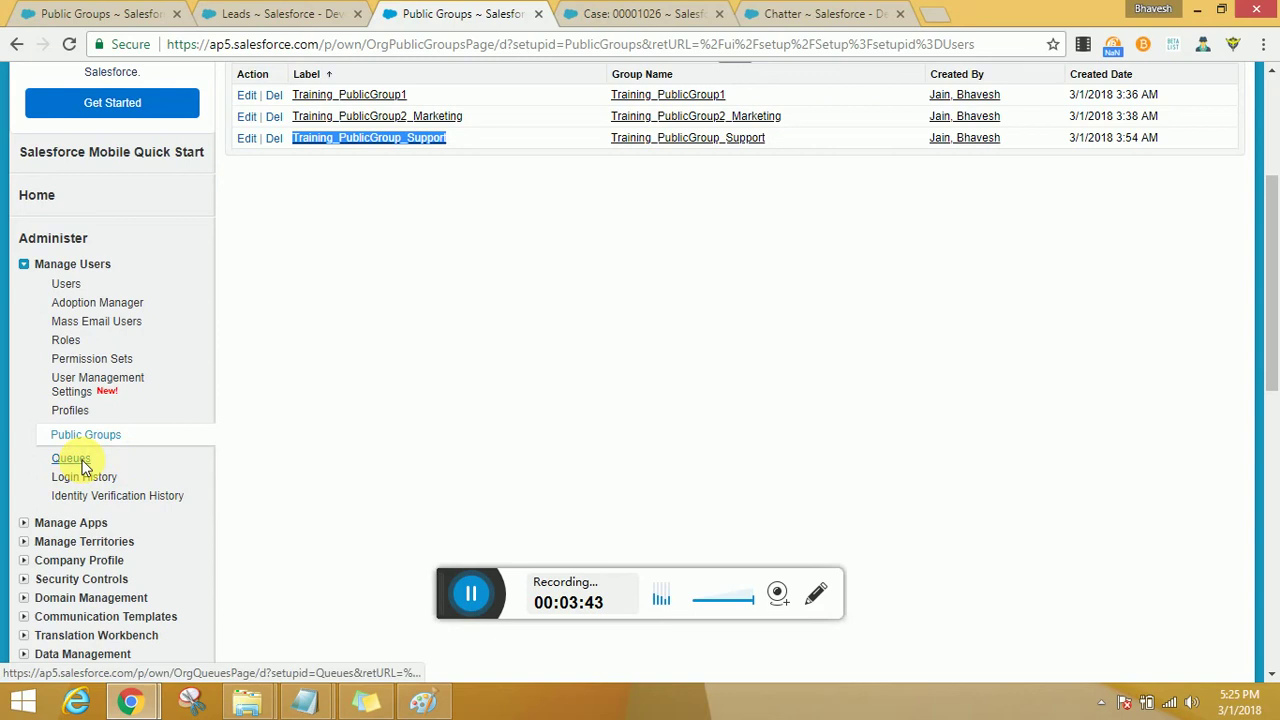
pyautogui.click(82, 462)
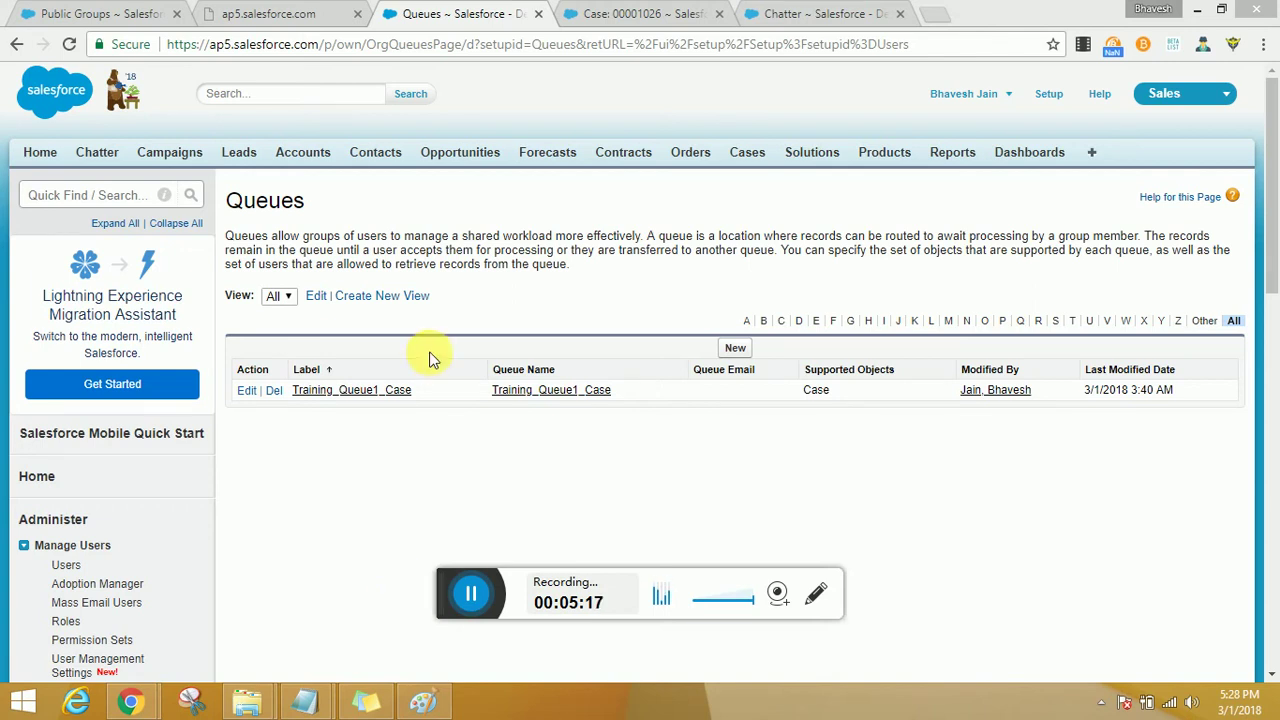
# Create queue Training_Queue_Lead, enter the queue e-mail address, and tick Send Email to Members.
pyautogui.click(740, 350)
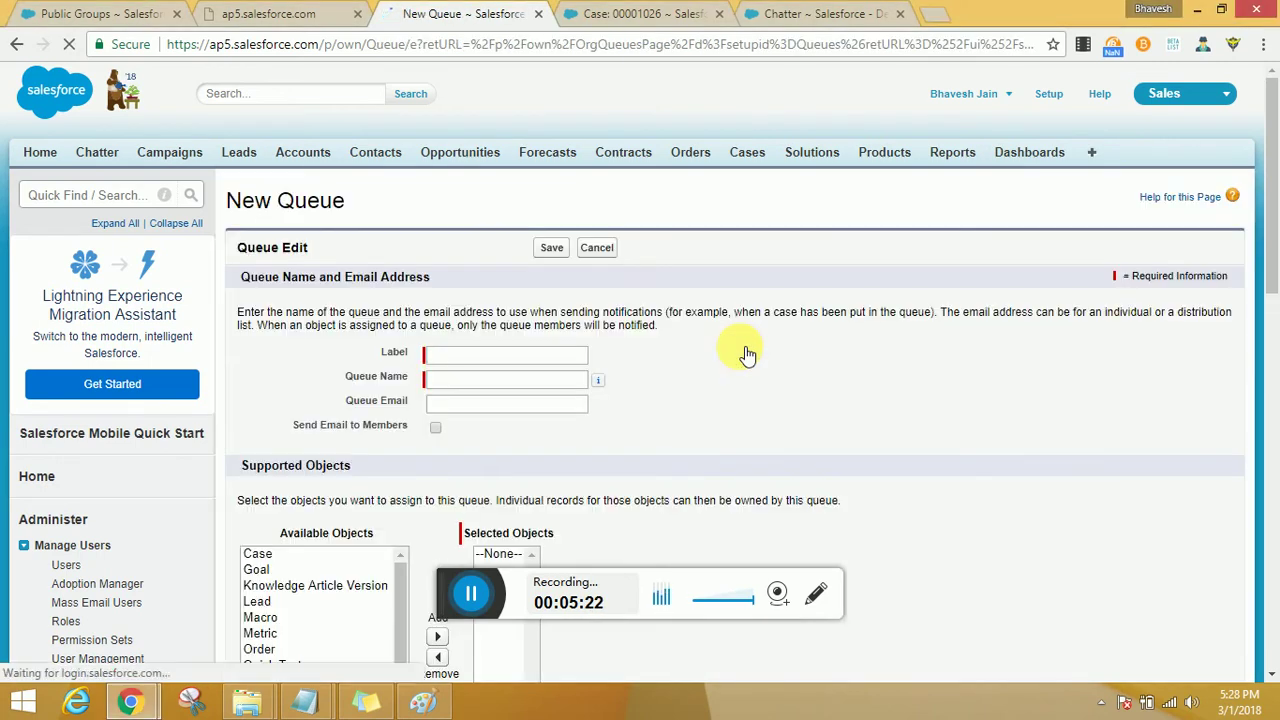
pyautogui.click(557, 356)
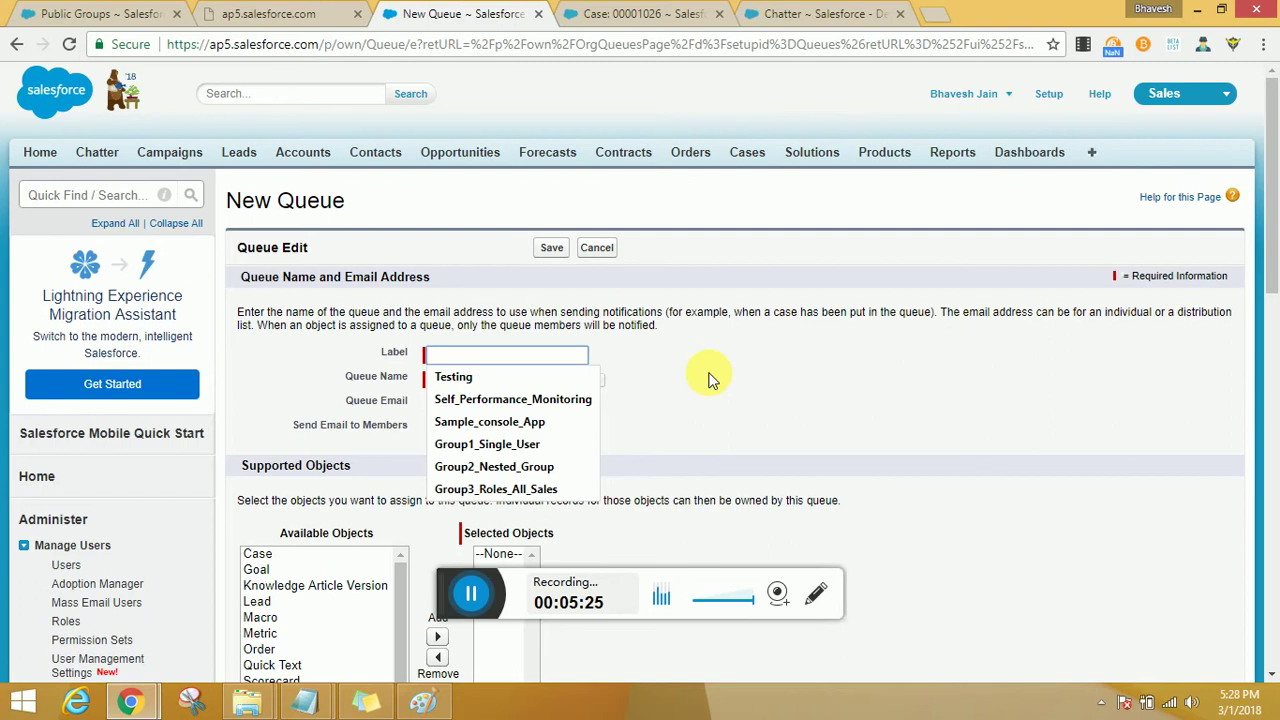
pyautogui.write('Training')
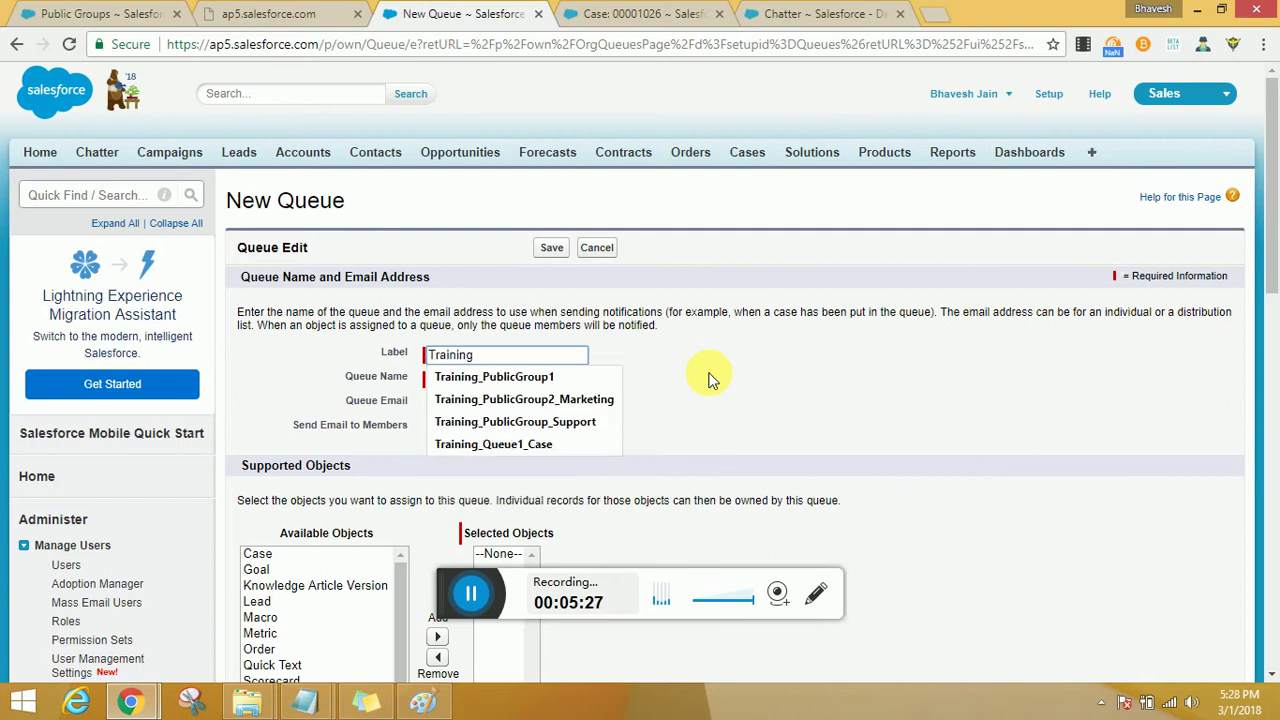
pyautogui.write('_Queue')
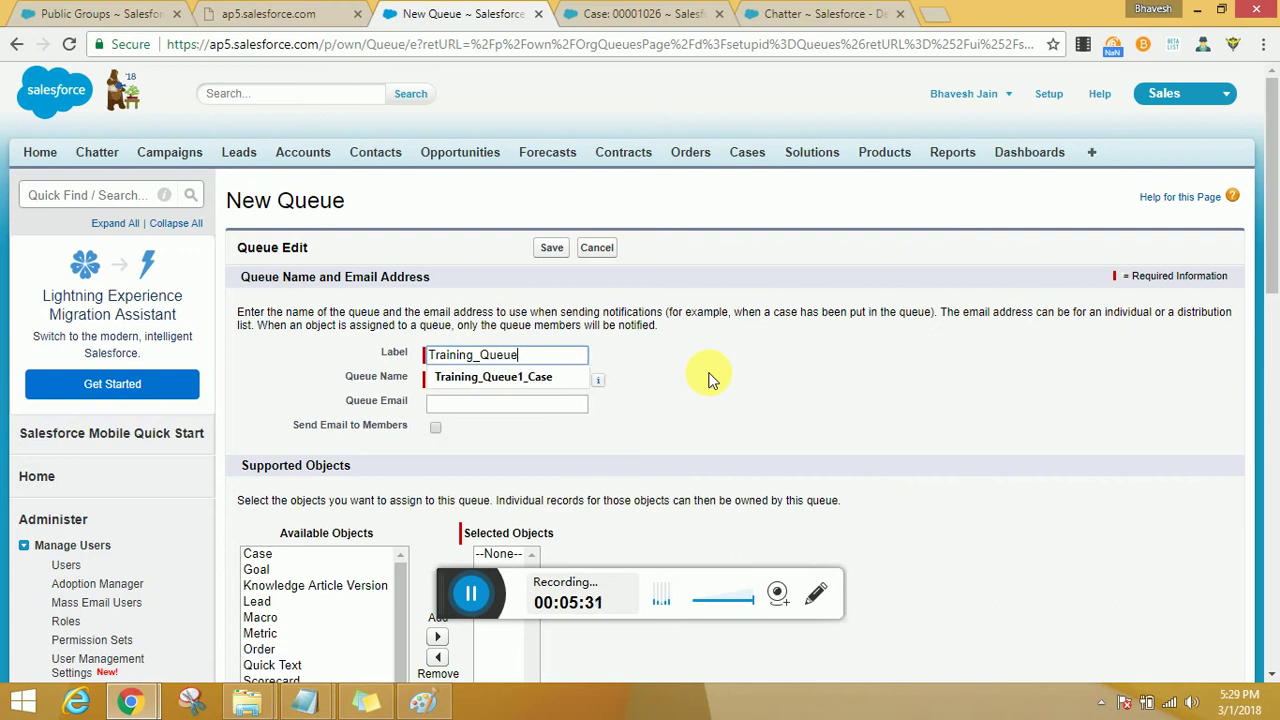
pyautogui.write('_Lead')
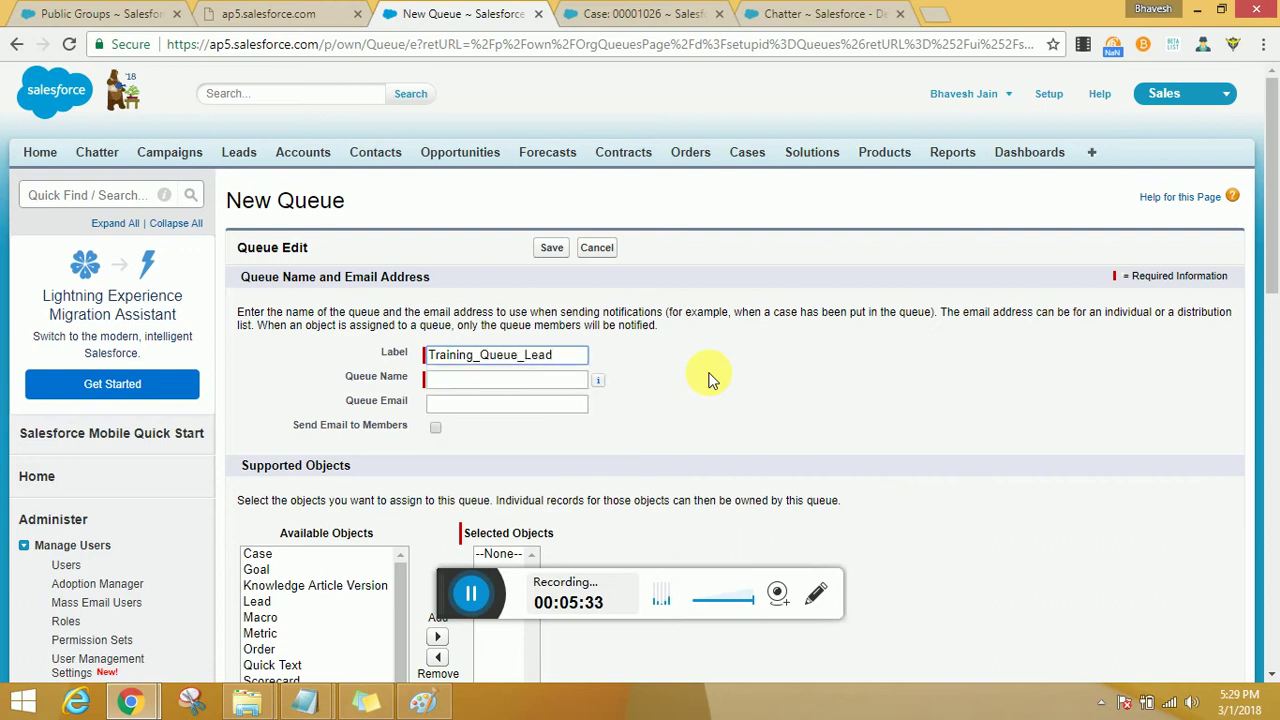
pyautogui.click(571, 386)
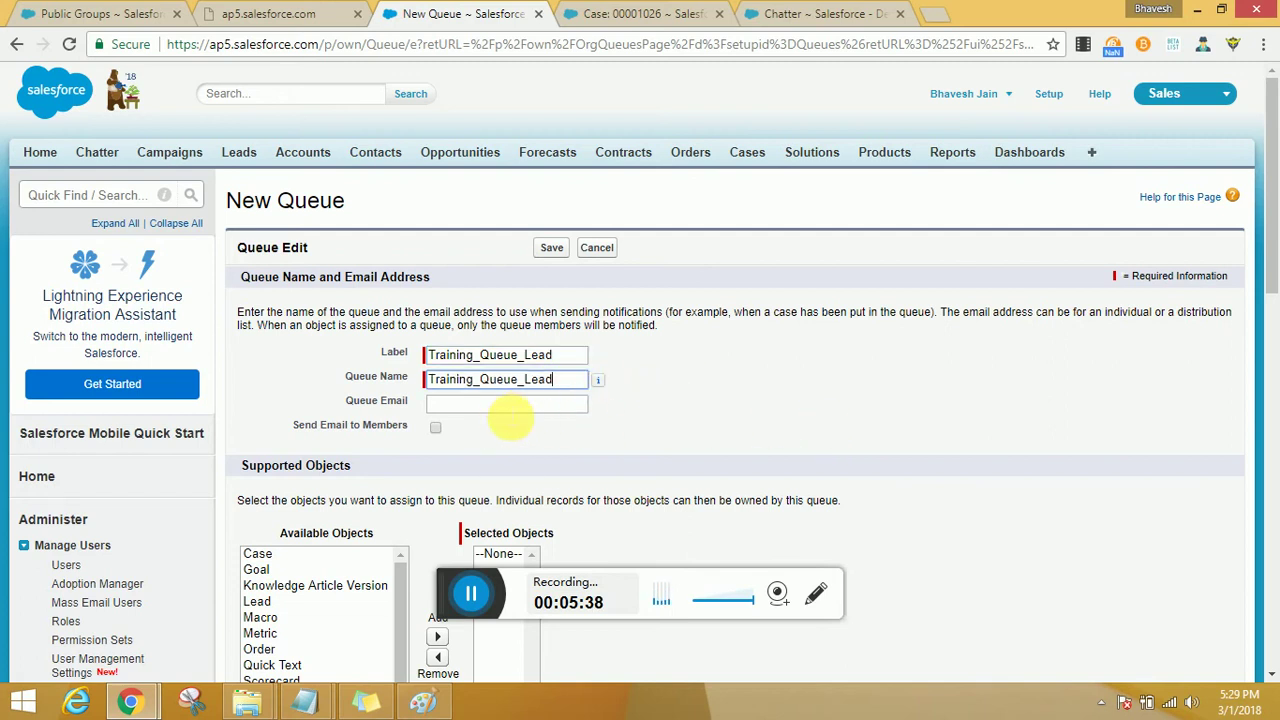
pyautogui.click(509, 408)
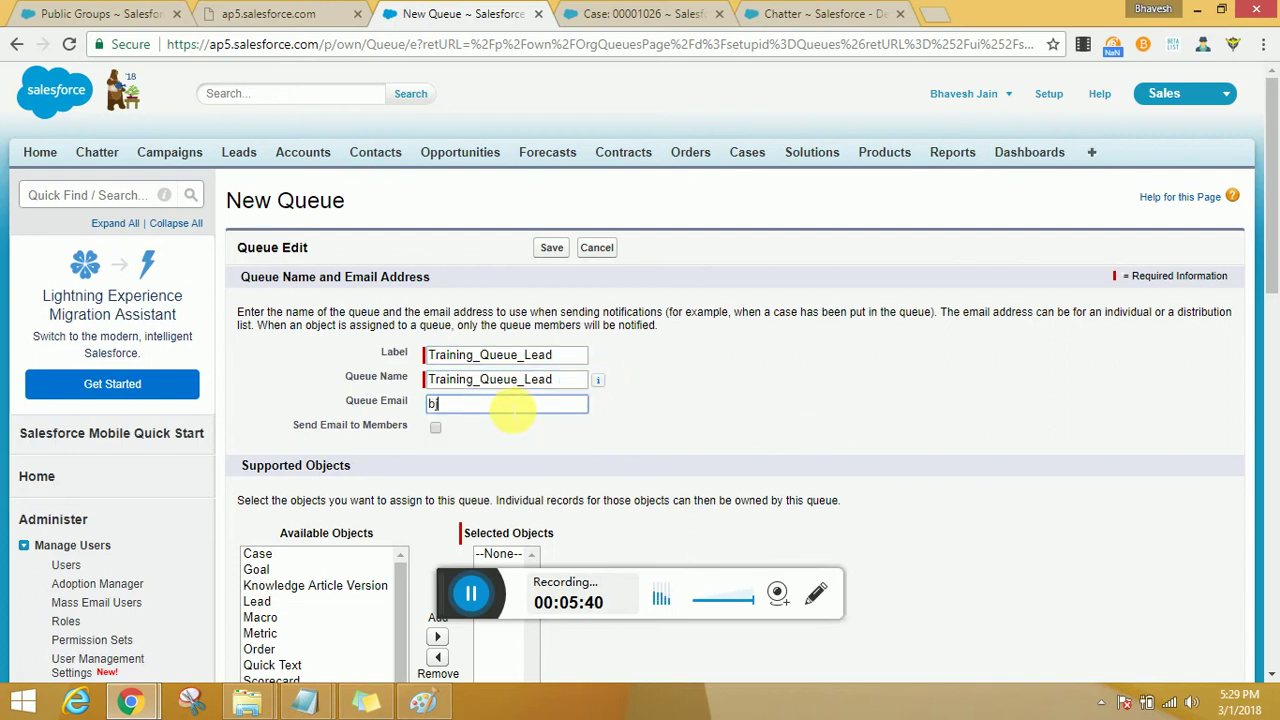
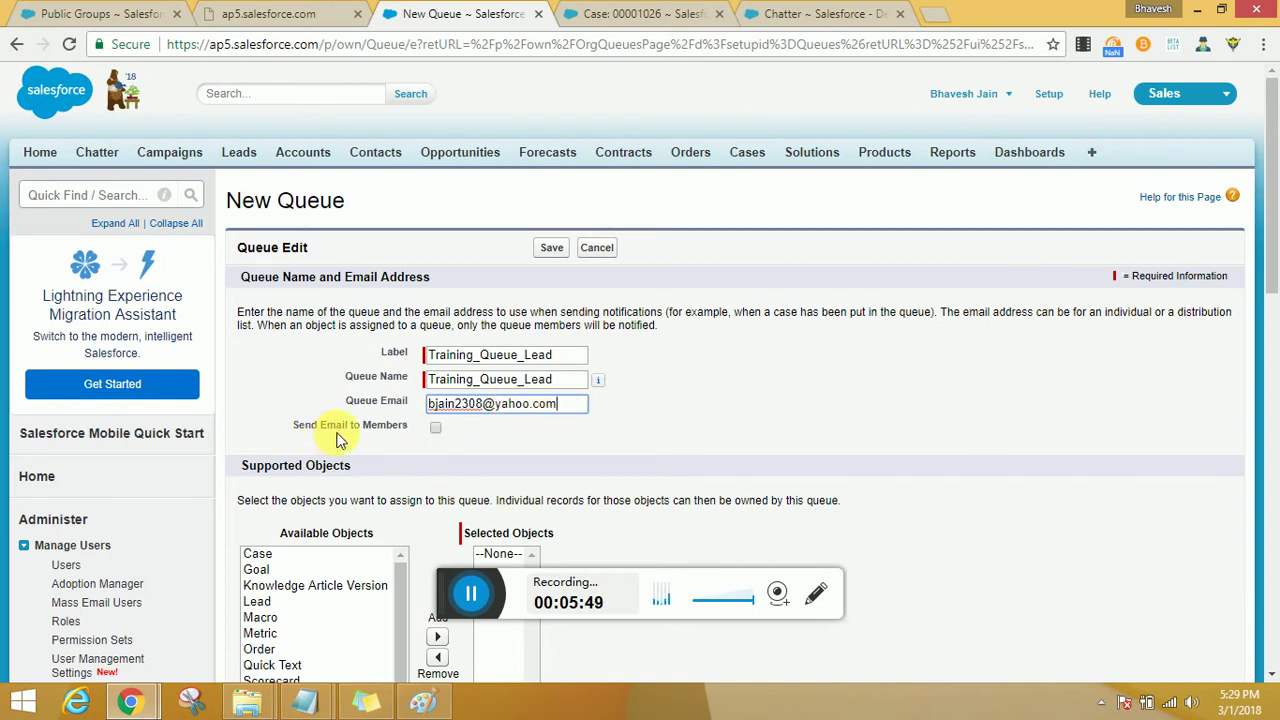
pyautogui.click(436, 429)
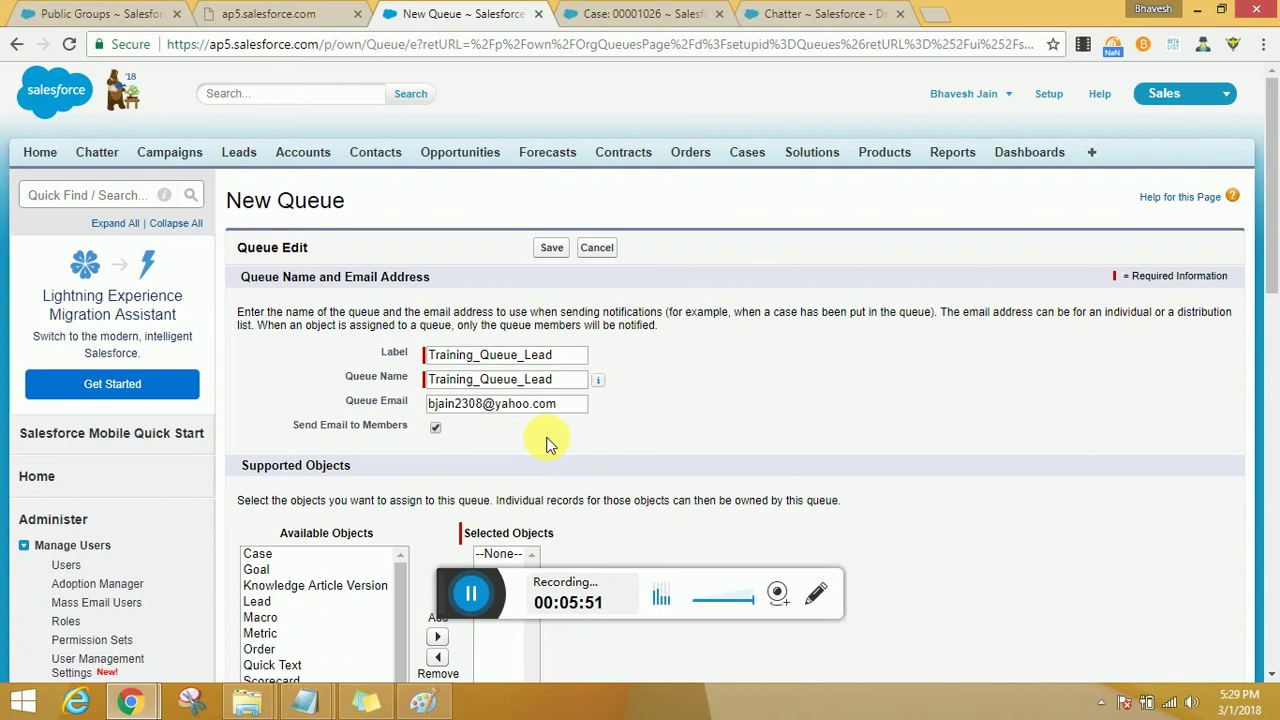
# Move Lead from Available Objects to Selected Objects in the queue's Supported Objects.
pyautogui.scroll(-2, 549, 437)
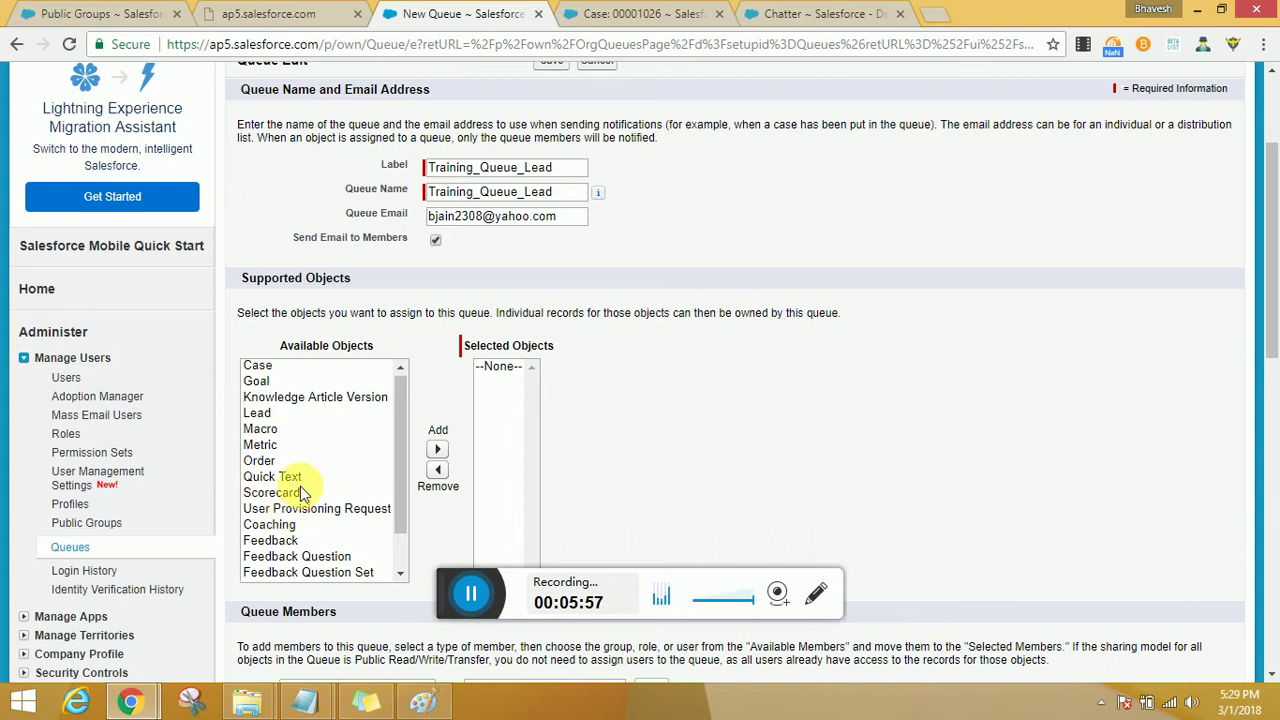
pyautogui.scroll(-1, 303, 488)
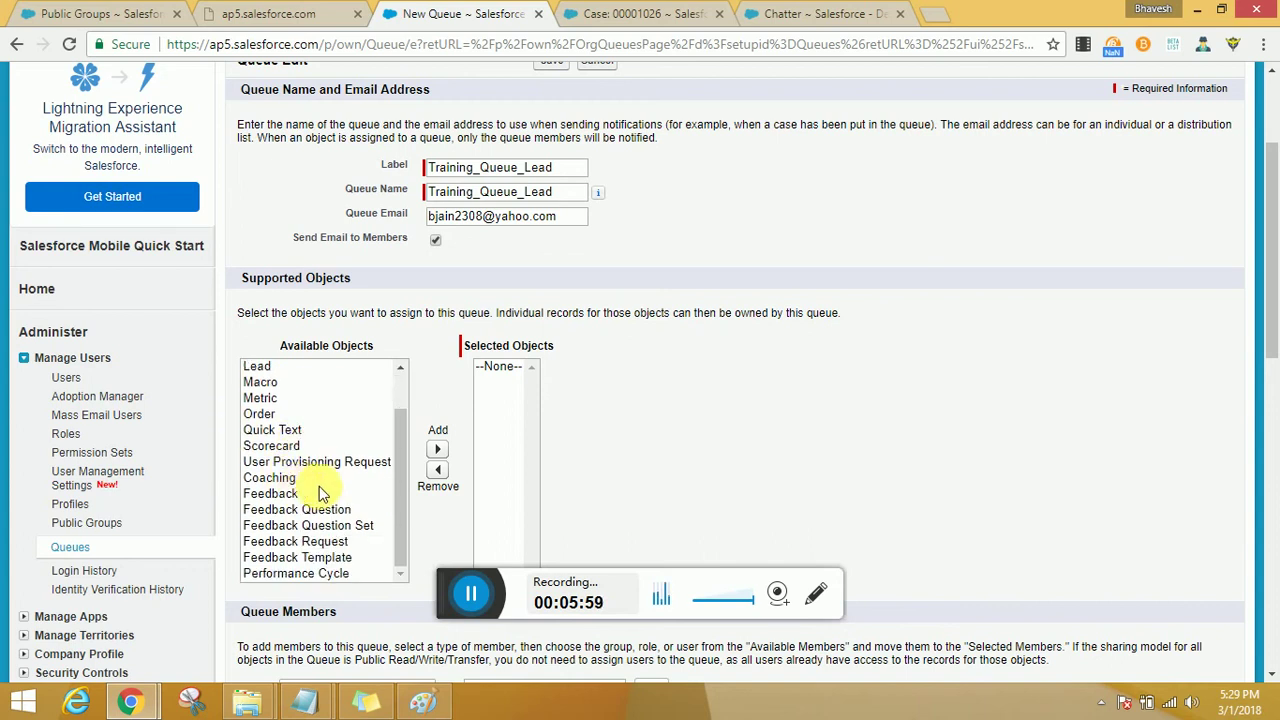
pyautogui.scroll(1, 320, 492)
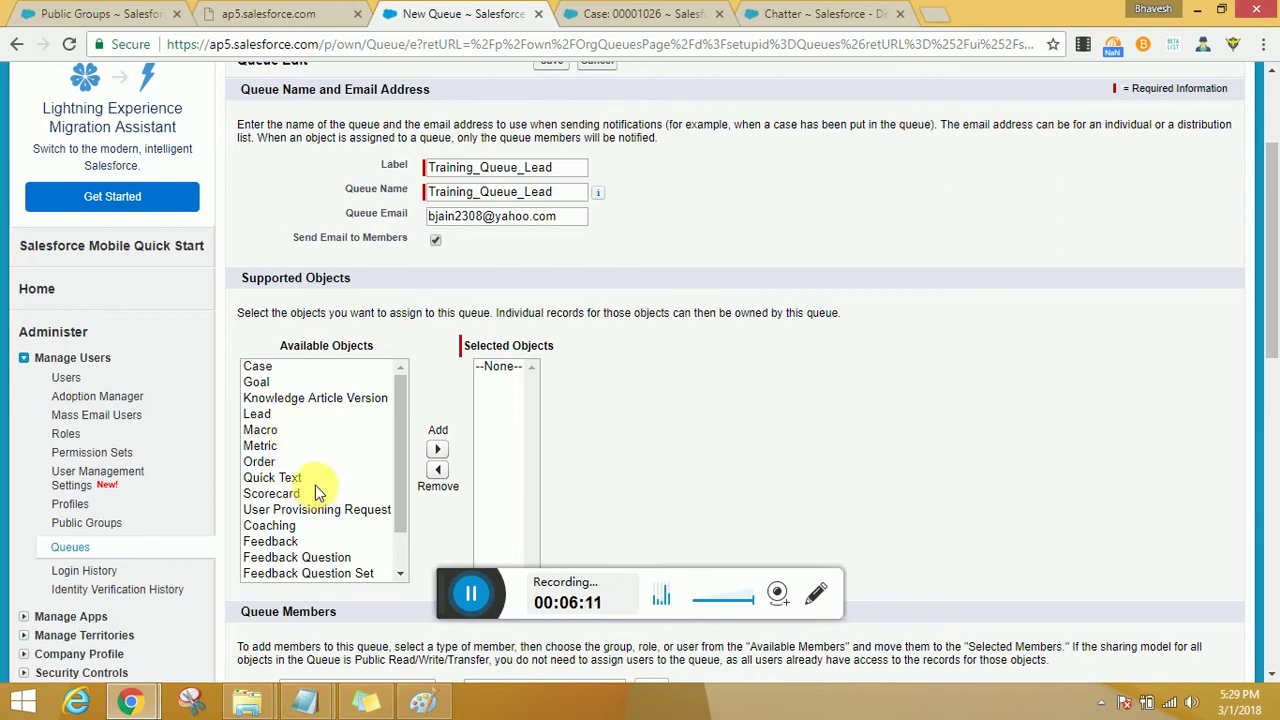
pyautogui.scroll(-1, 314, 491)
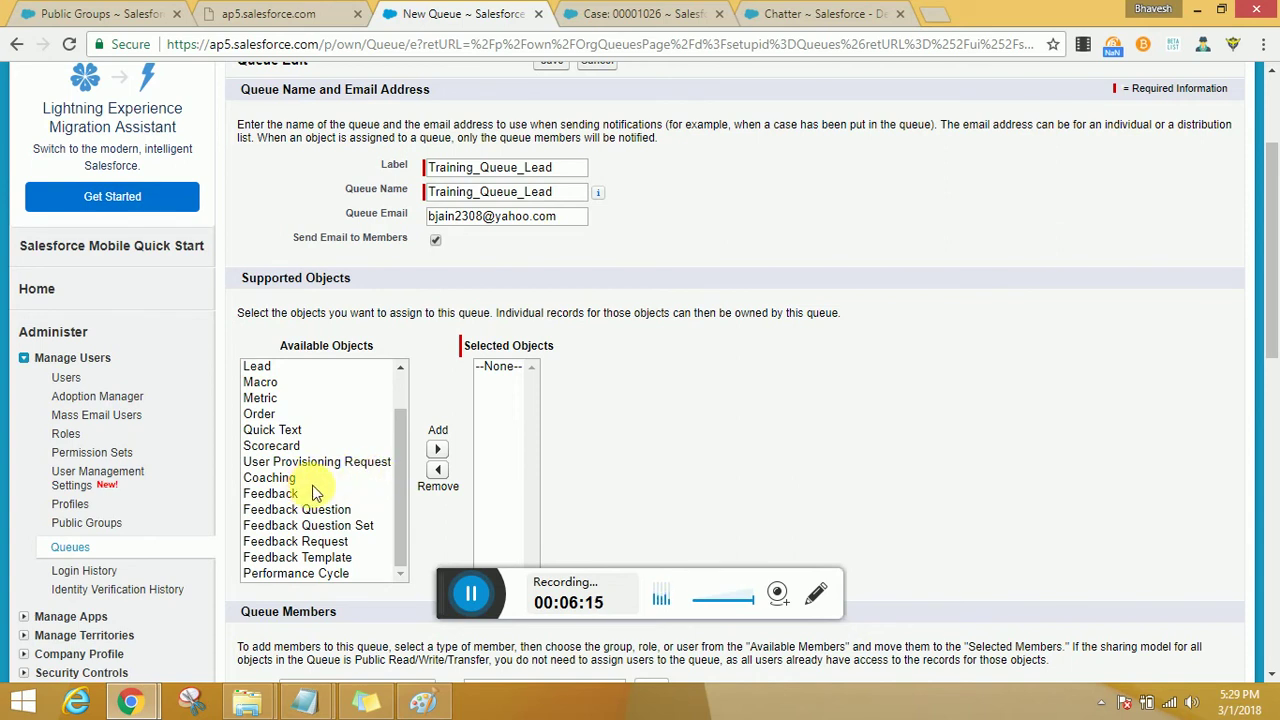
pyautogui.scroll(1, 307, 490)
pyautogui.click(274, 414)
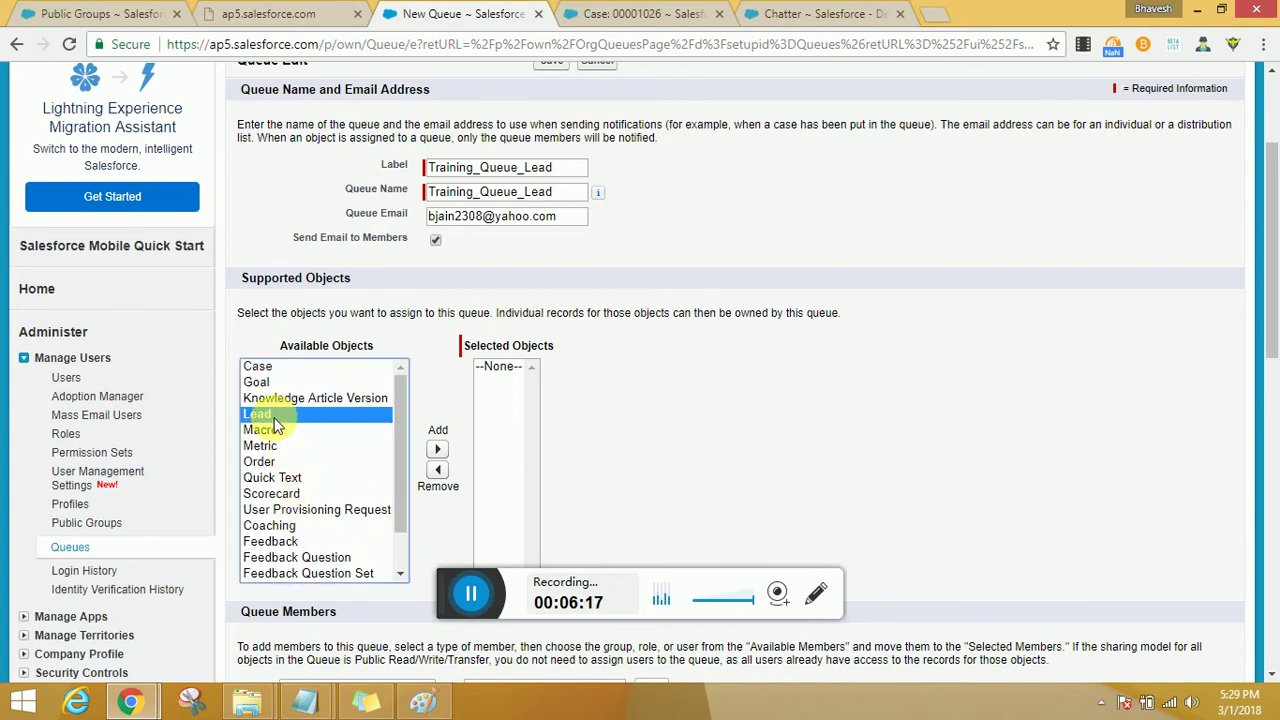
pyautogui.click(440, 452)
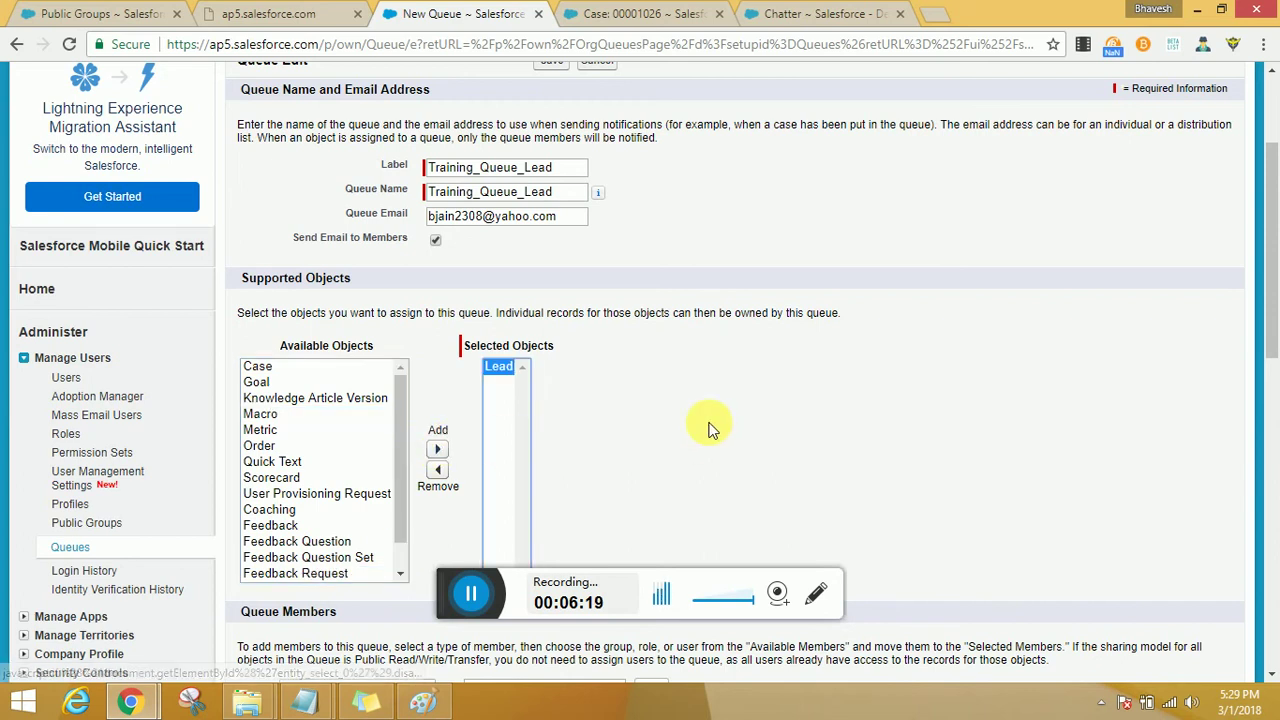
pyautogui.scroll(-5, 707, 428)
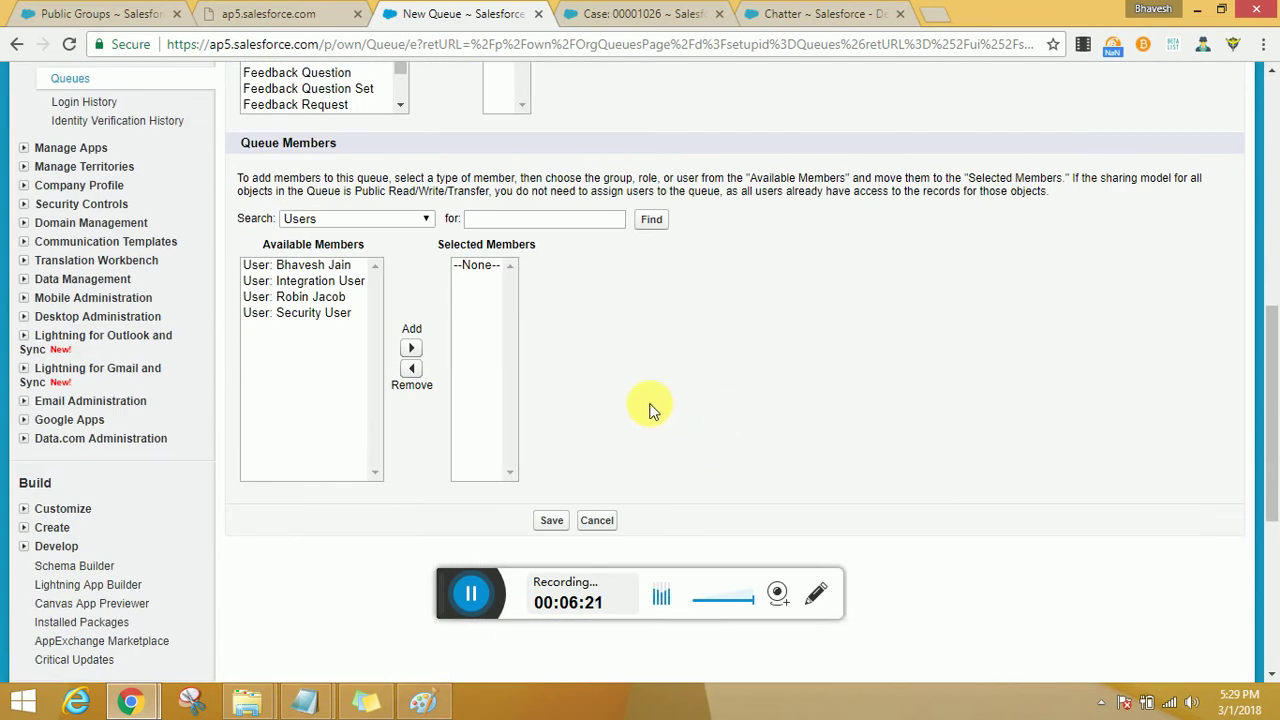
# Add public group Training_PublicGroup2_Marketing as a queue member and save Training_Queue_Lead.
pyautogui.click(383, 224)
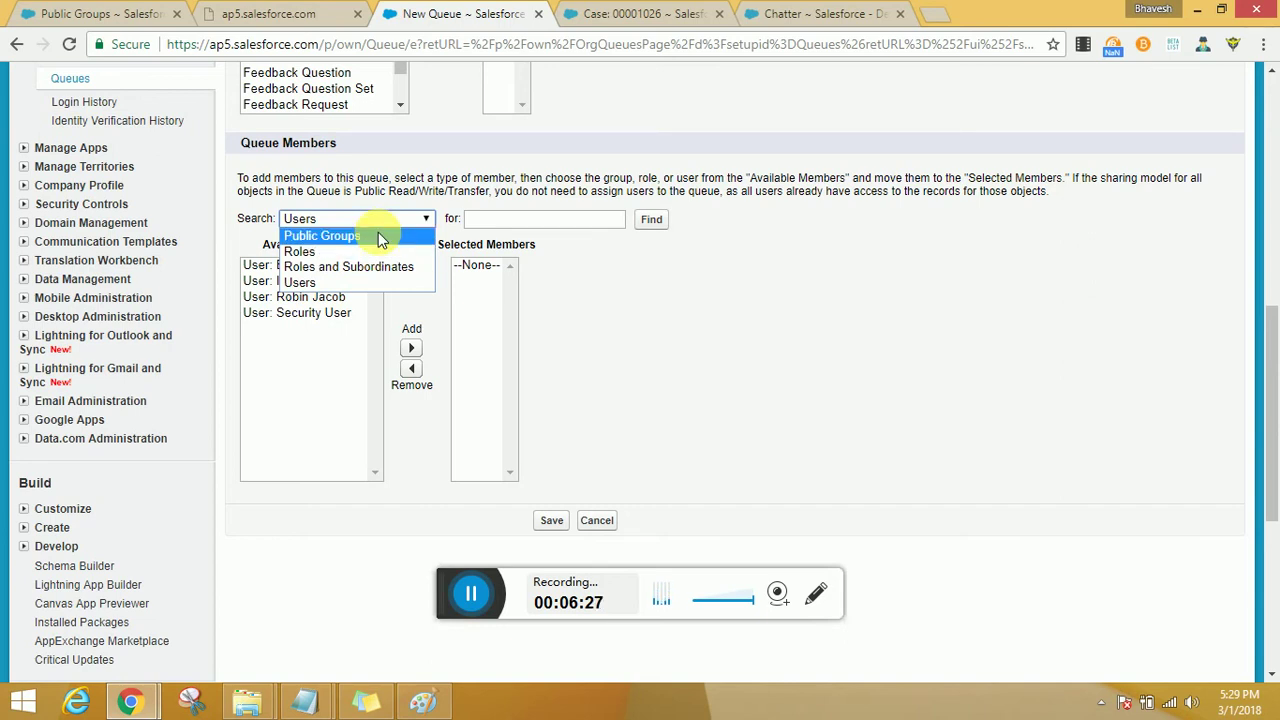
pyautogui.click(380, 238)
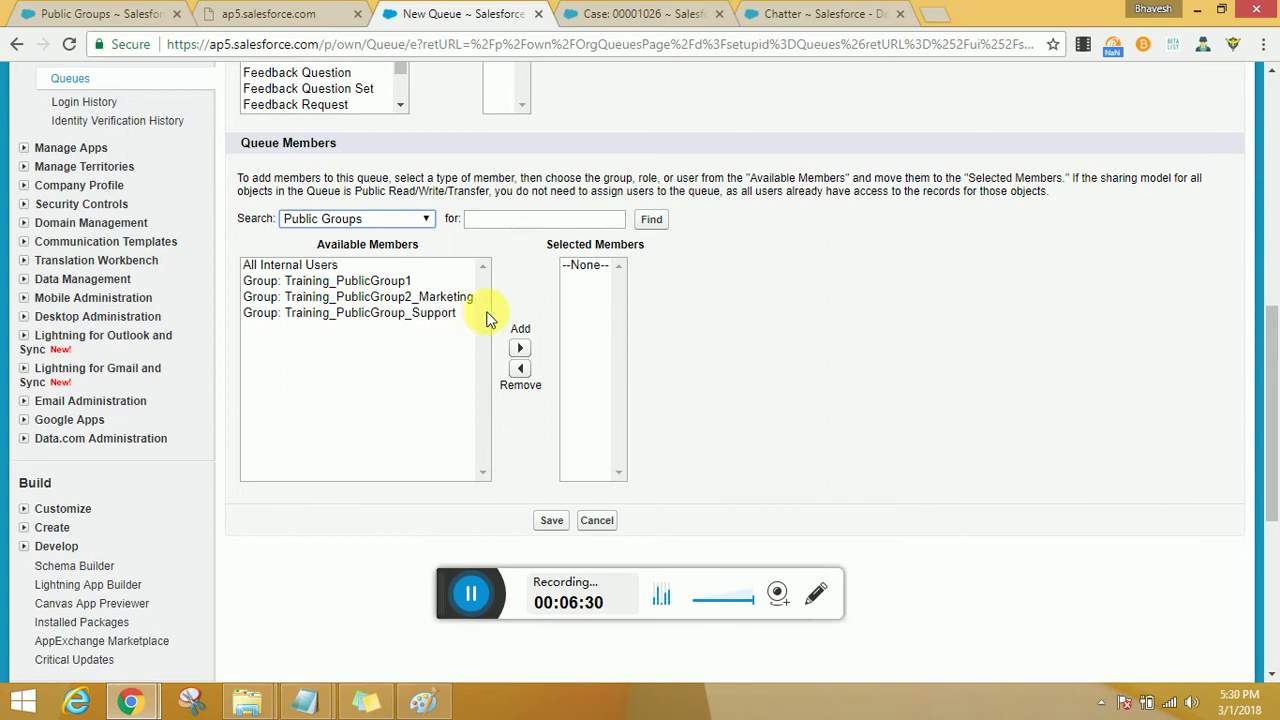
pyautogui.click(457, 297)
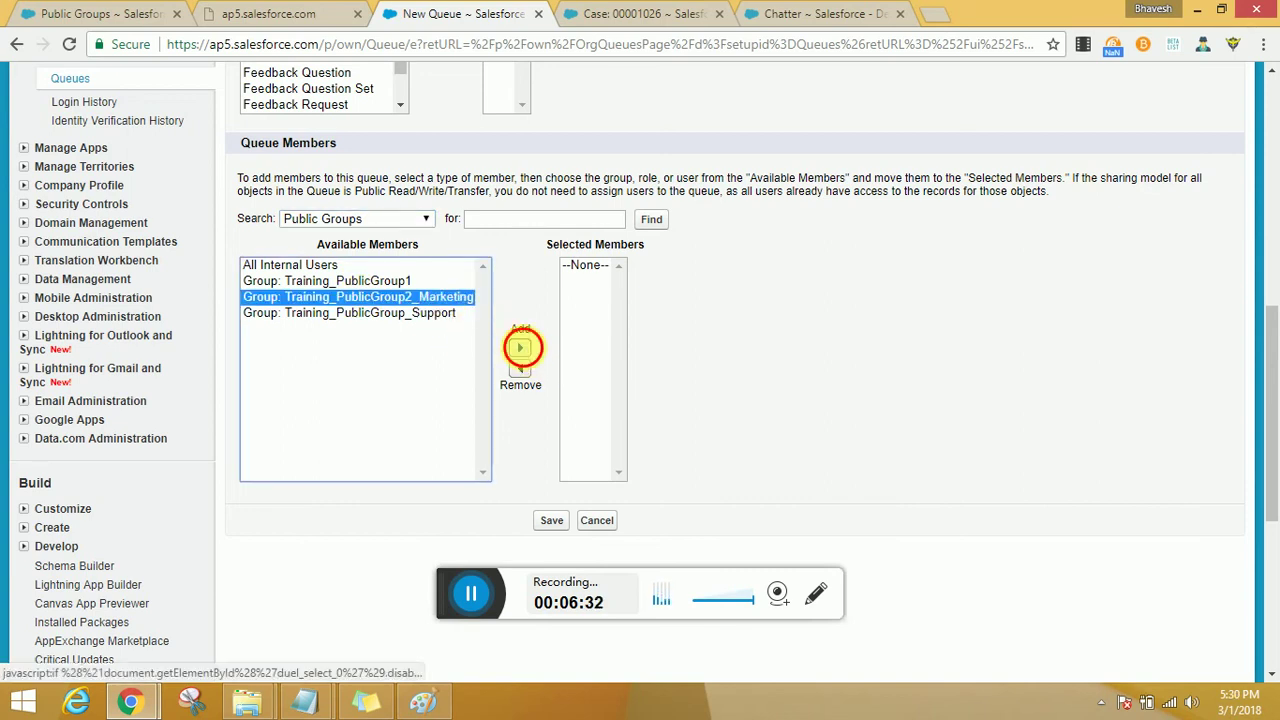
pyautogui.click(520, 347)
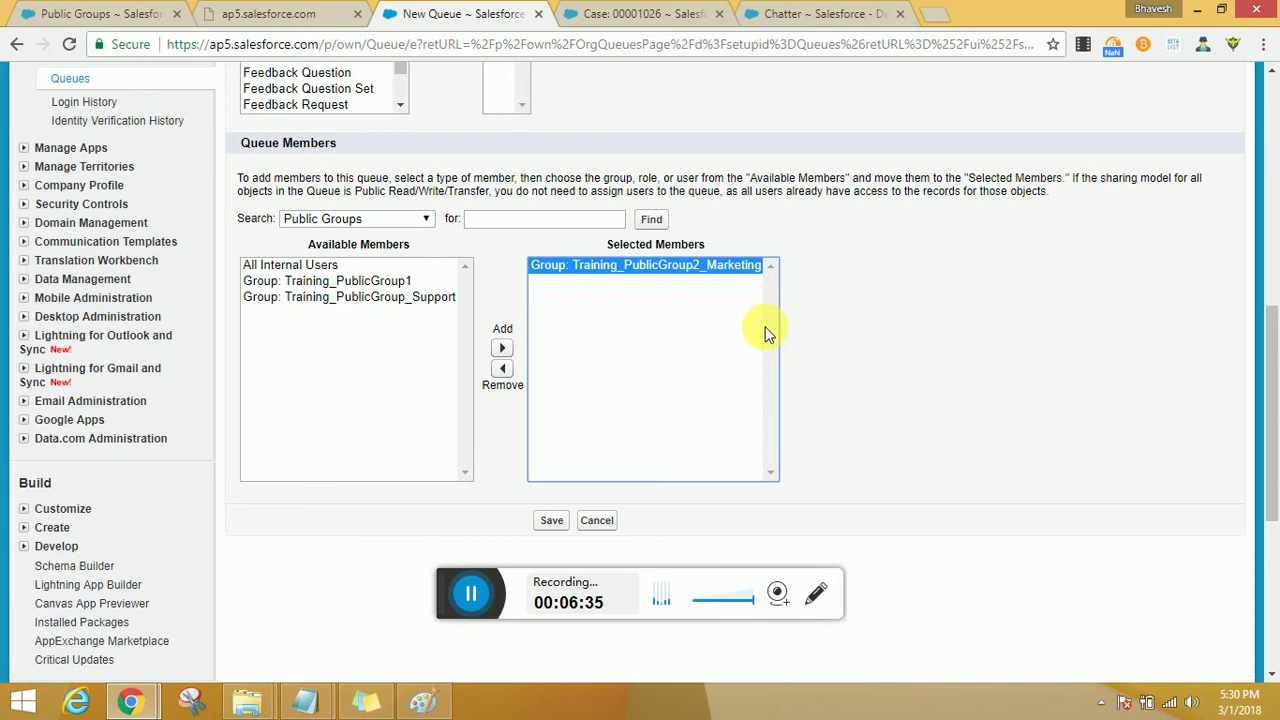
pyautogui.click(550, 524)
pyautogui.click(550, 524)
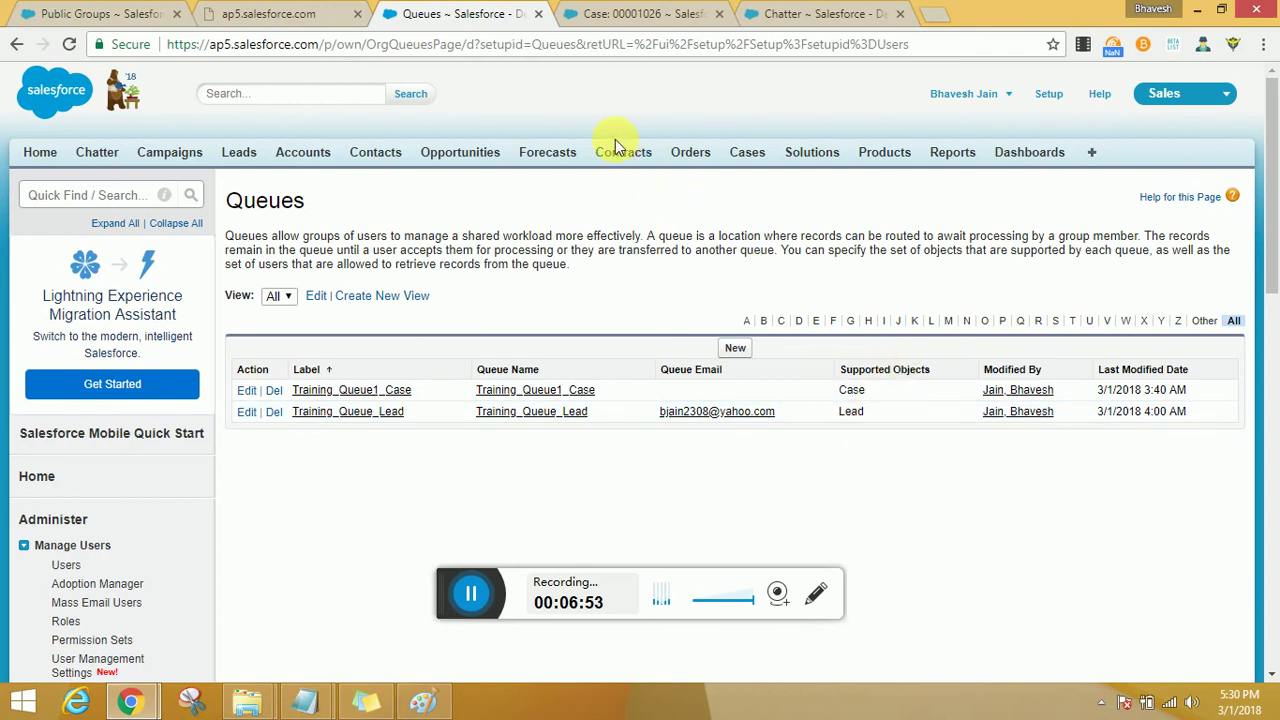
# Open Leads in a new tab, switch to the All Open Leads view, and open American Banking Corp.
pyautogui.middleClick(240, 152)
pyautogui.click(950, 16)
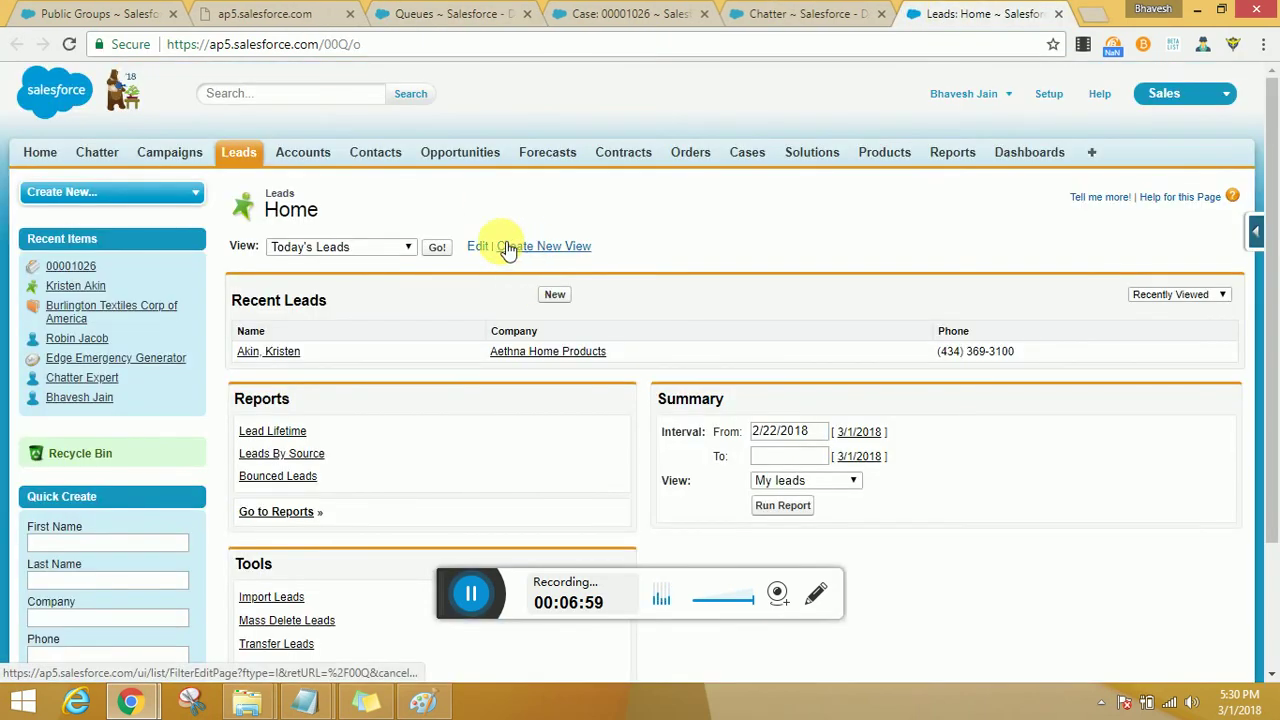
pyautogui.click(438, 248)
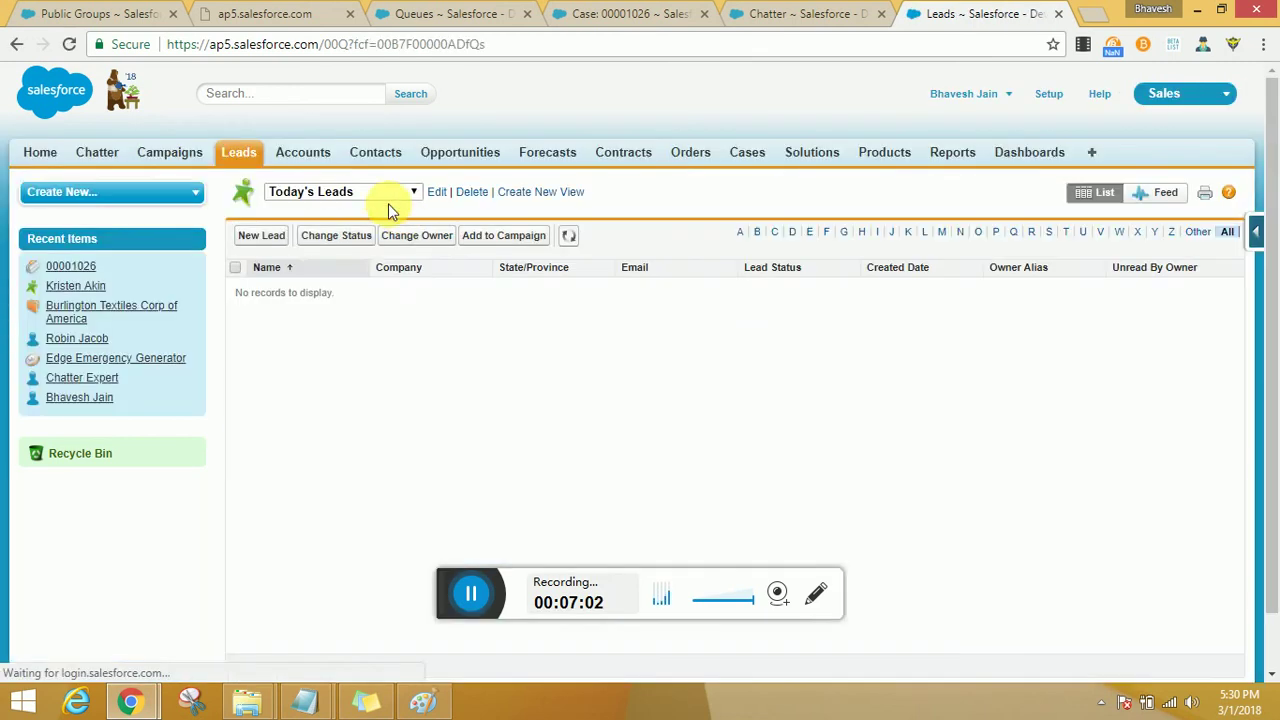
pyautogui.click(386, 196)
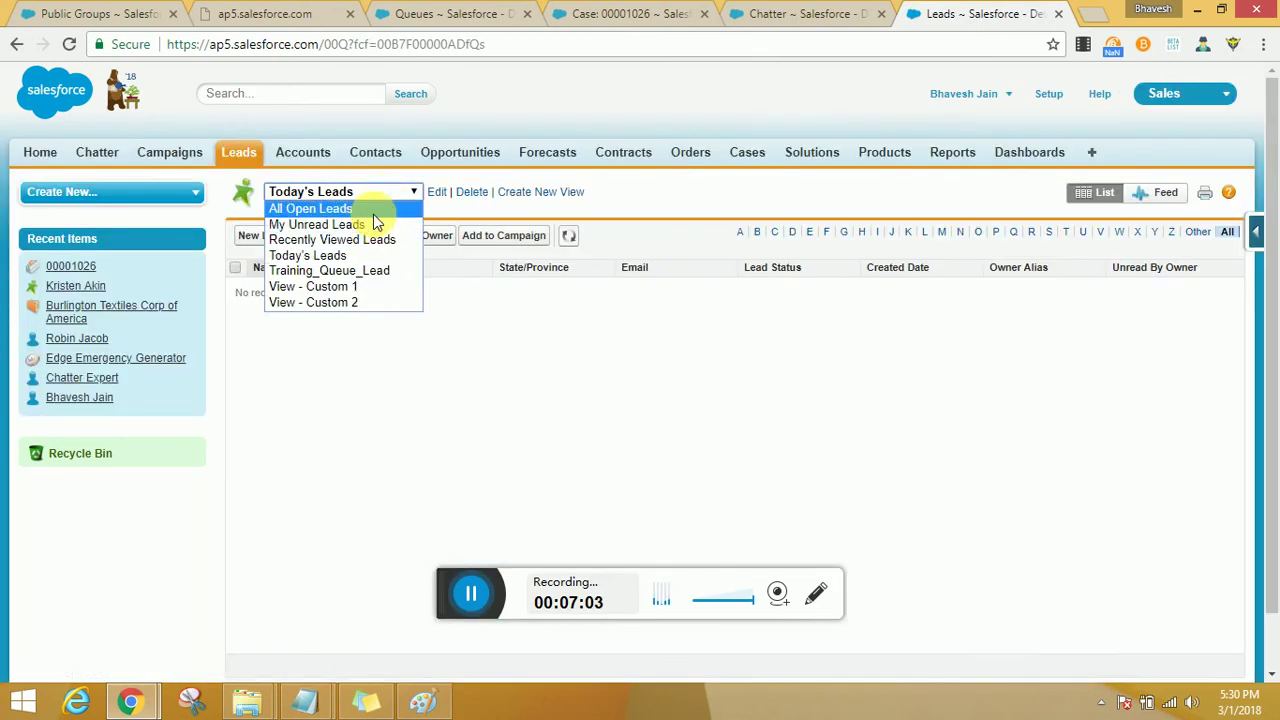
pyautogui.click(373, 211)
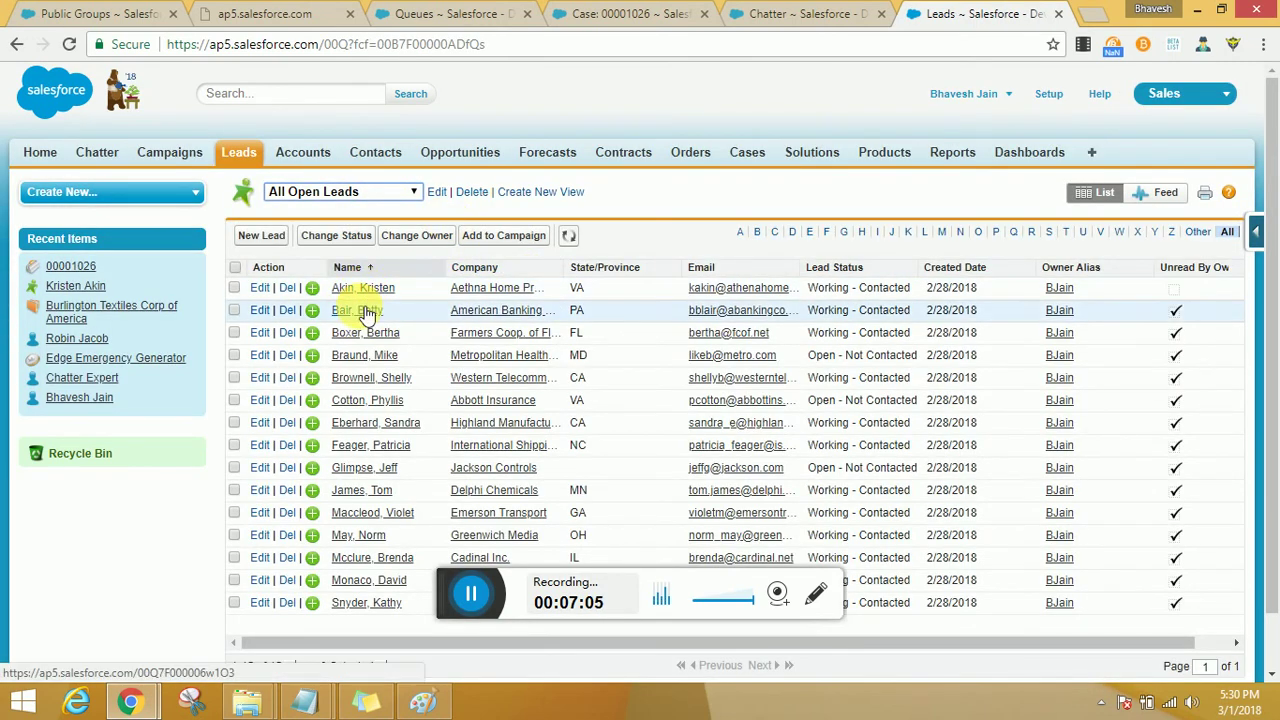
pyautogui.keyDown('ctrl'); pyautogui.keyDown('shift'); pyautogui.click(366, 312); pyautogui.keyUp('shift'); pyautogui.keyUp('ctrl')
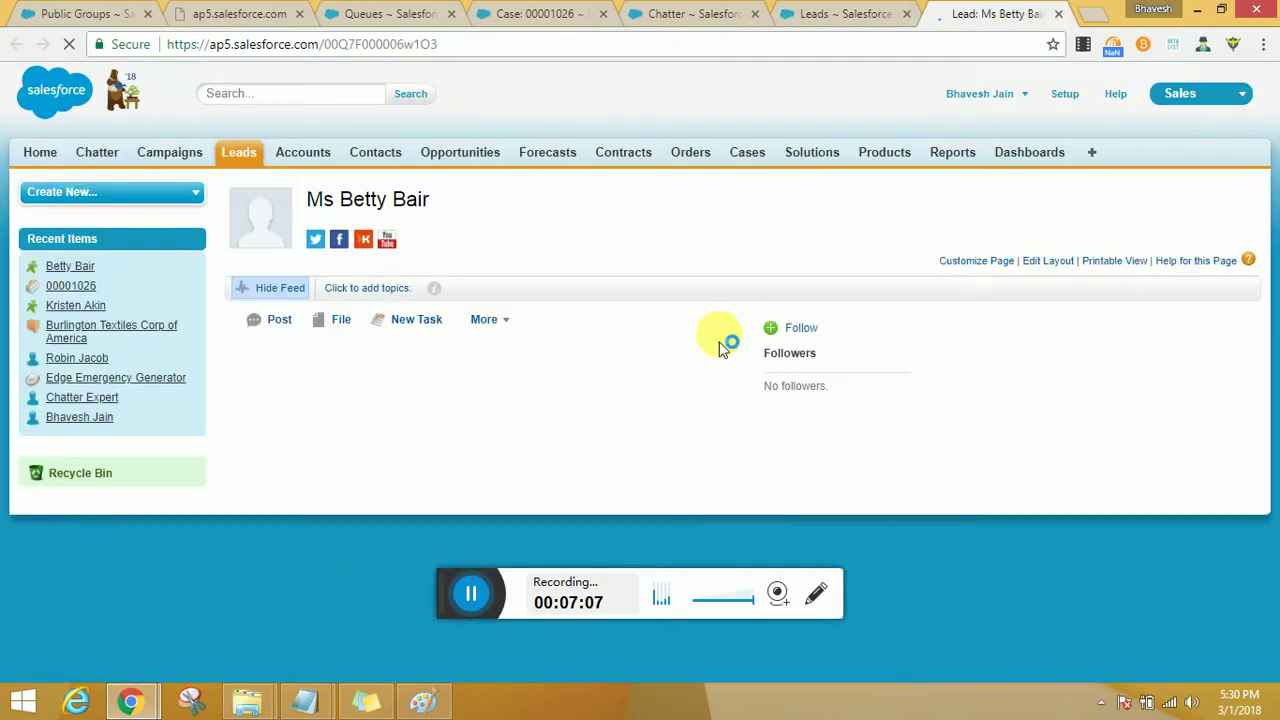
pyautogui.scroll(-2, 597, 406)
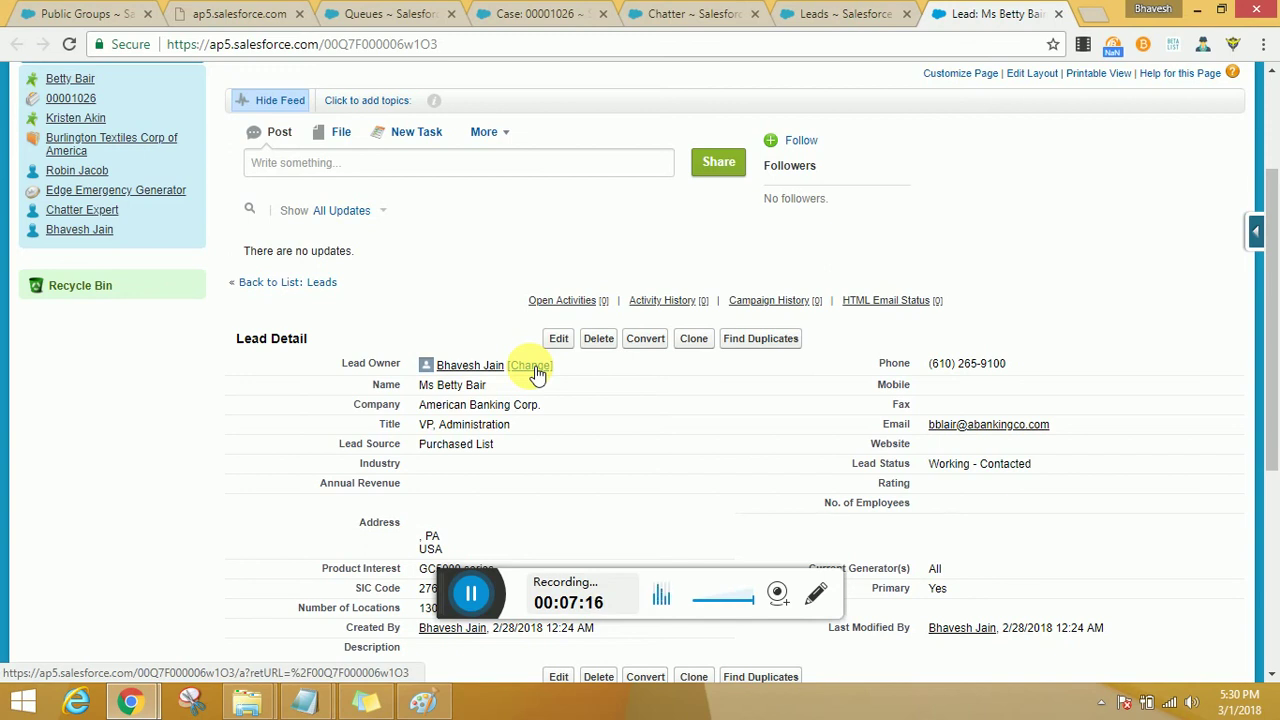
# Change the American Banking Corp. lead's owner to the Training_Queue_Lead queue, with notification email.
pyautogui.click(533, 367)
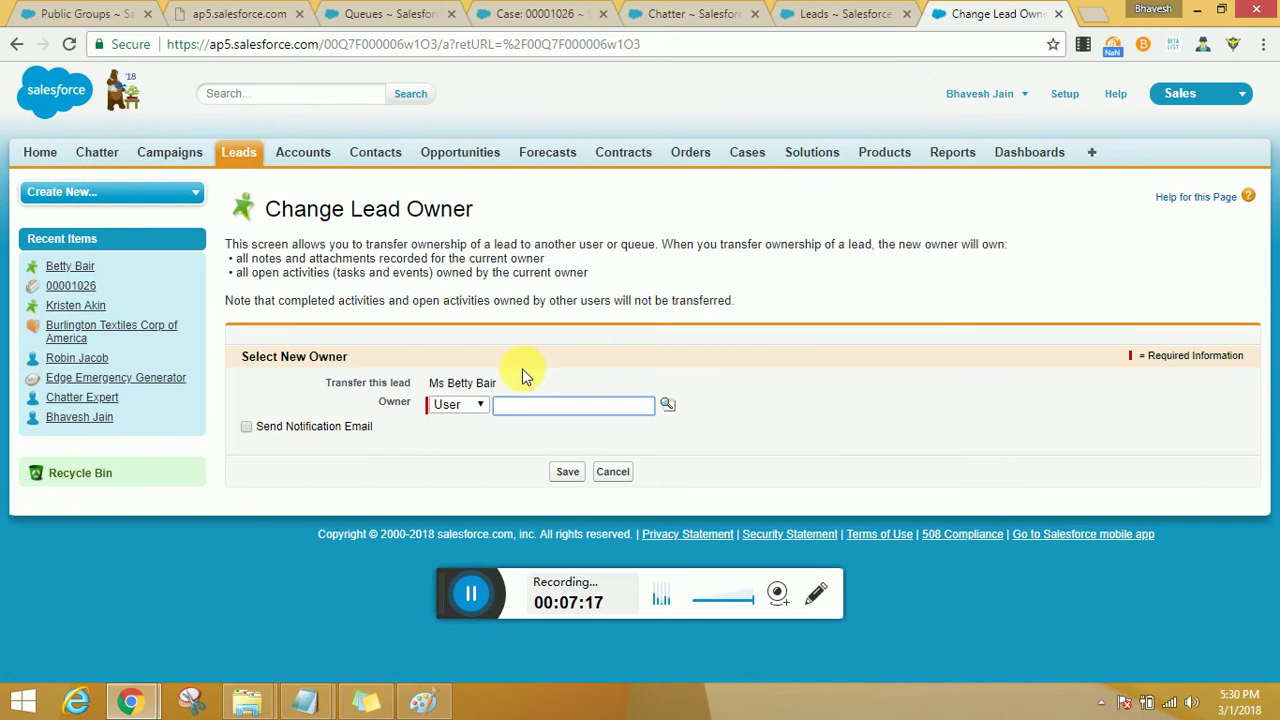
pyautogui.click(474, 406)
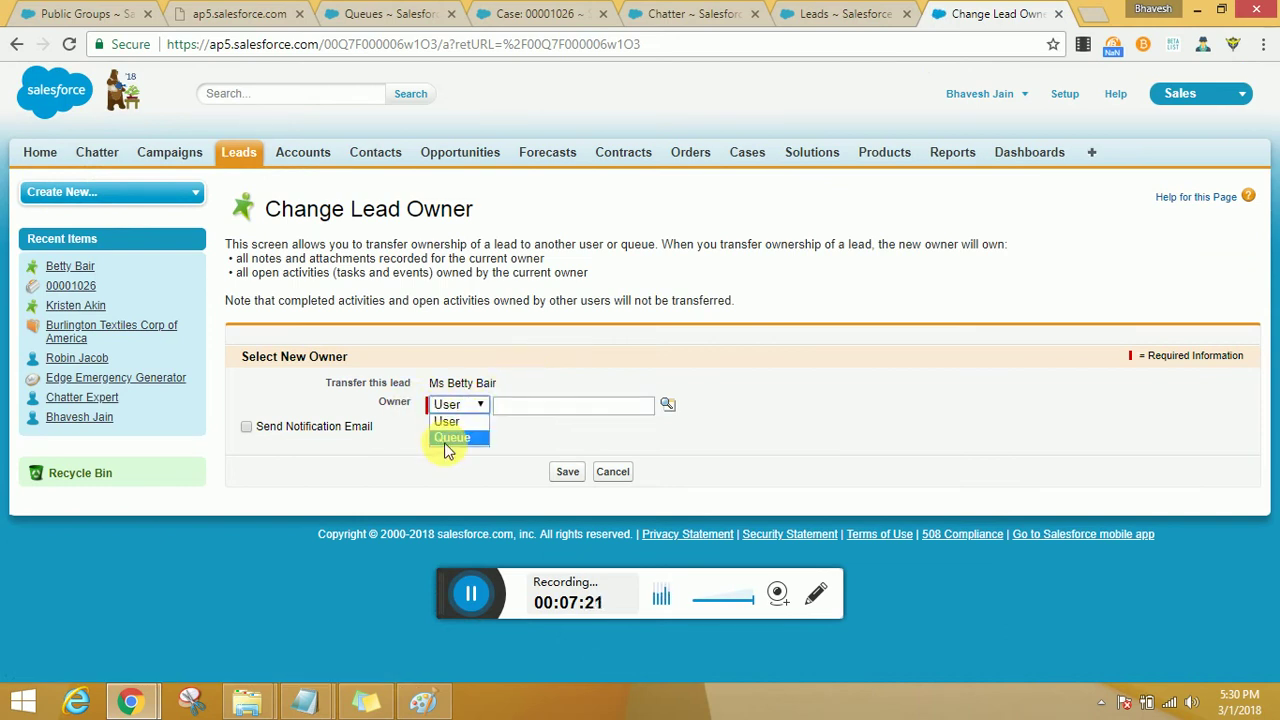
pyautogui.click(448, 438)
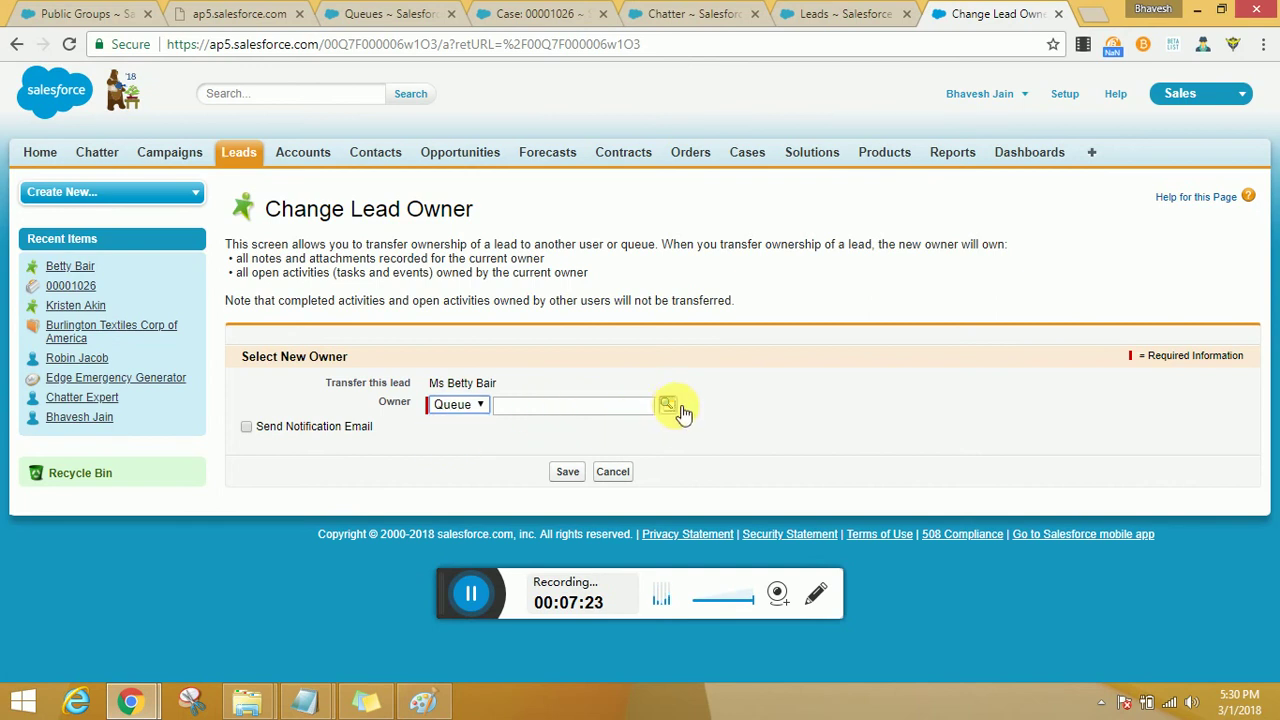
pyautogui.click(668, 405)
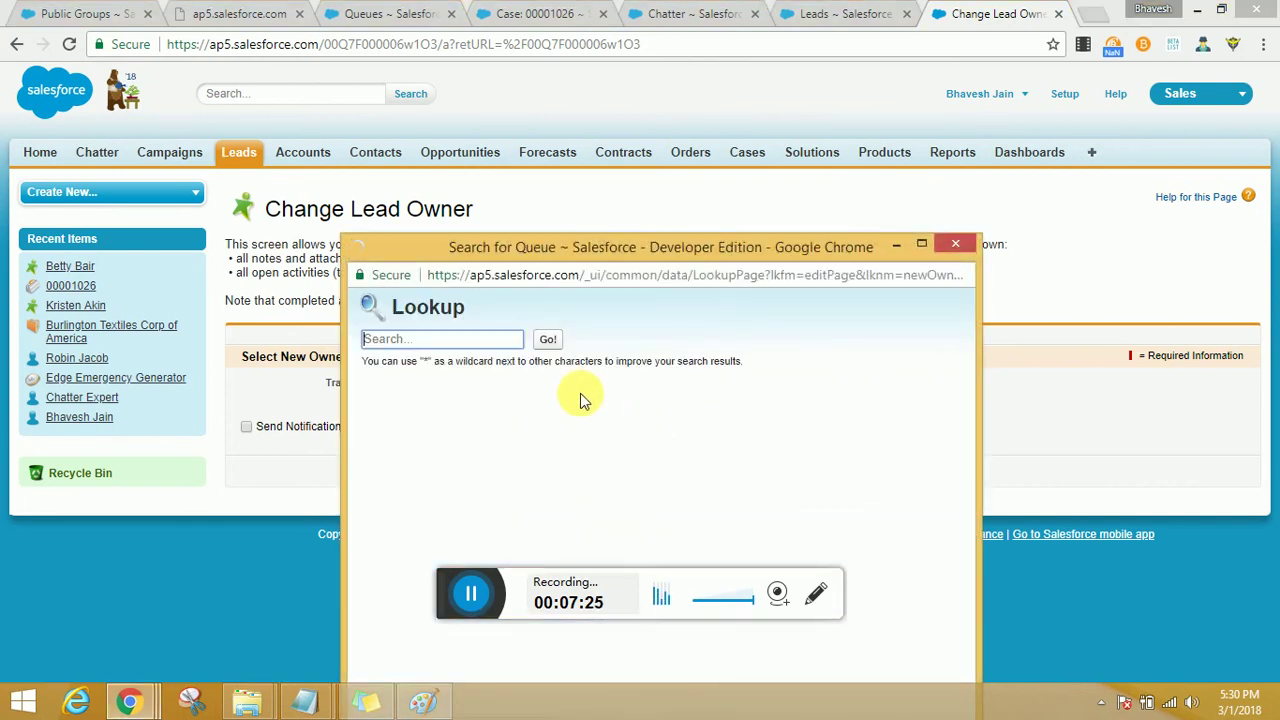
pyautogui.click(443, 472)
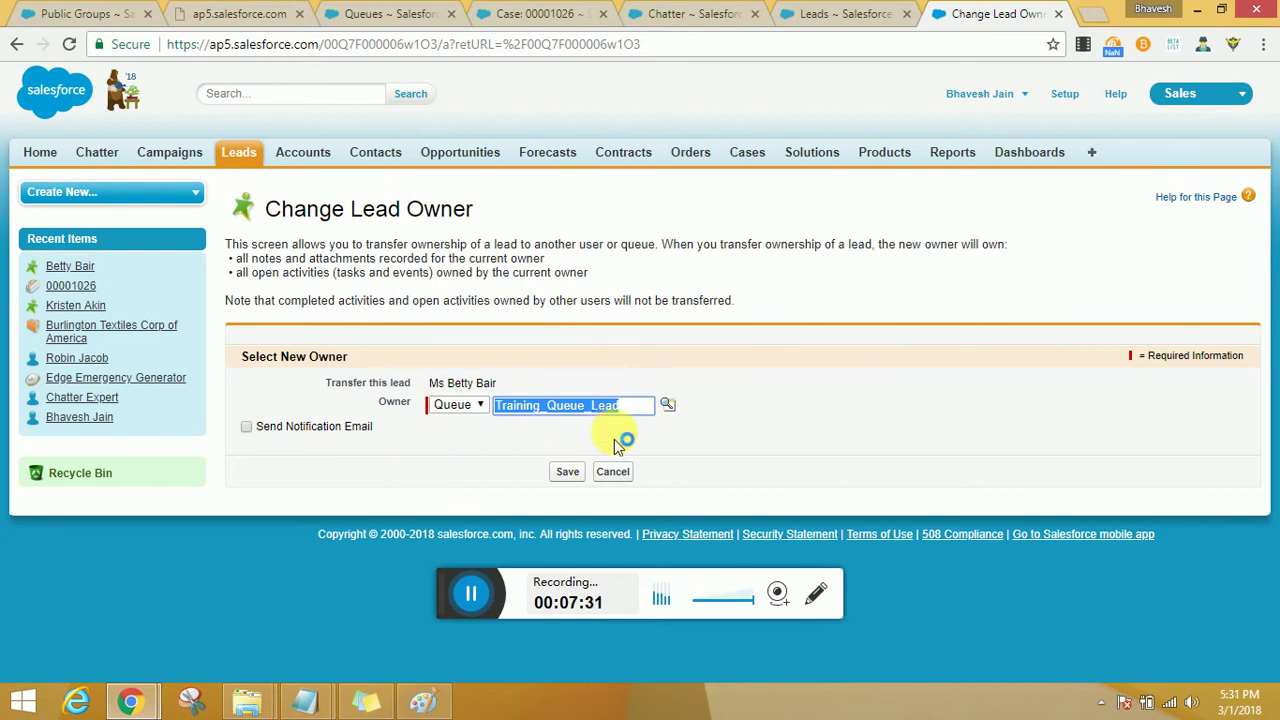
pyautogui.click(246, 427)
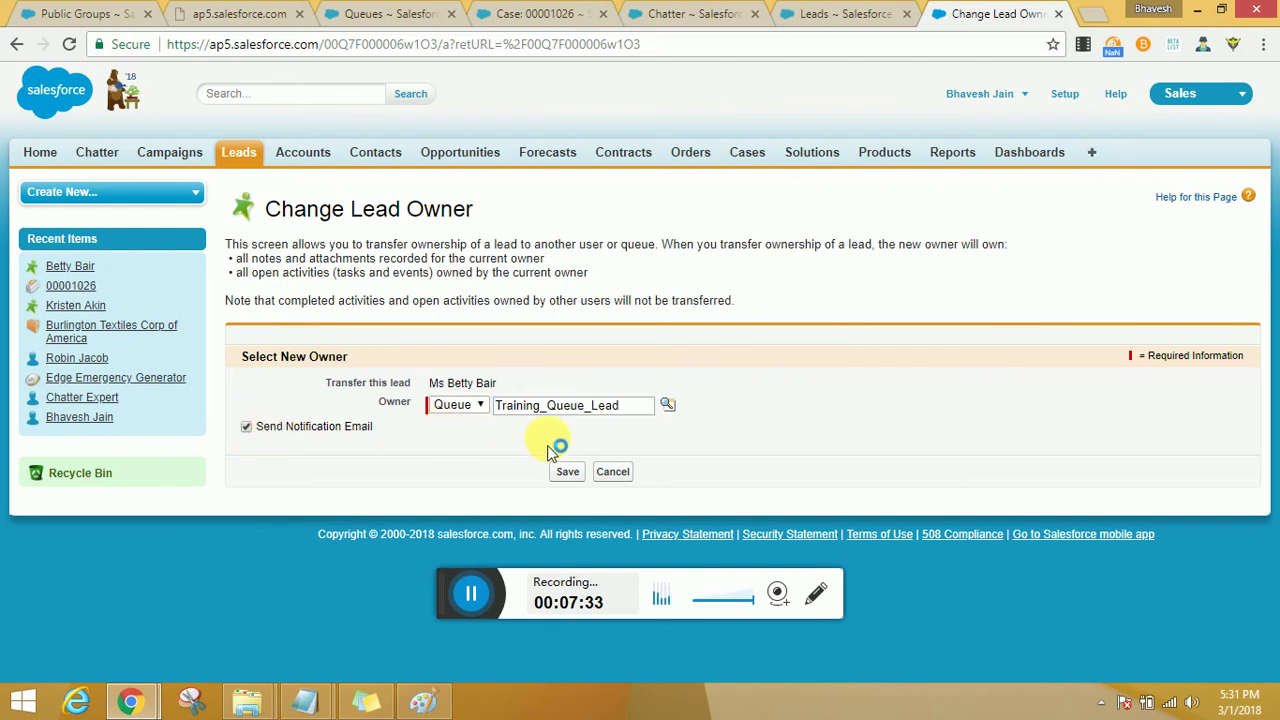
pyautogui.click(570, 475)
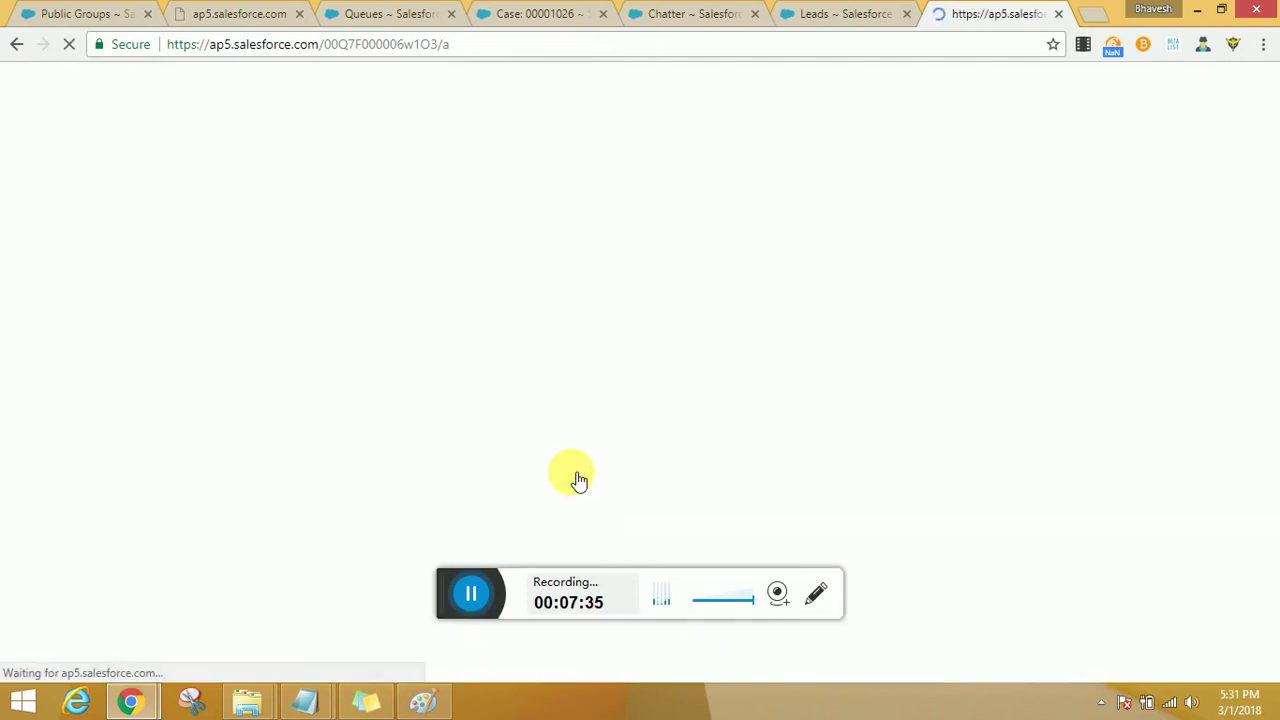
pyautogui.scroll(-4, 578, 480)
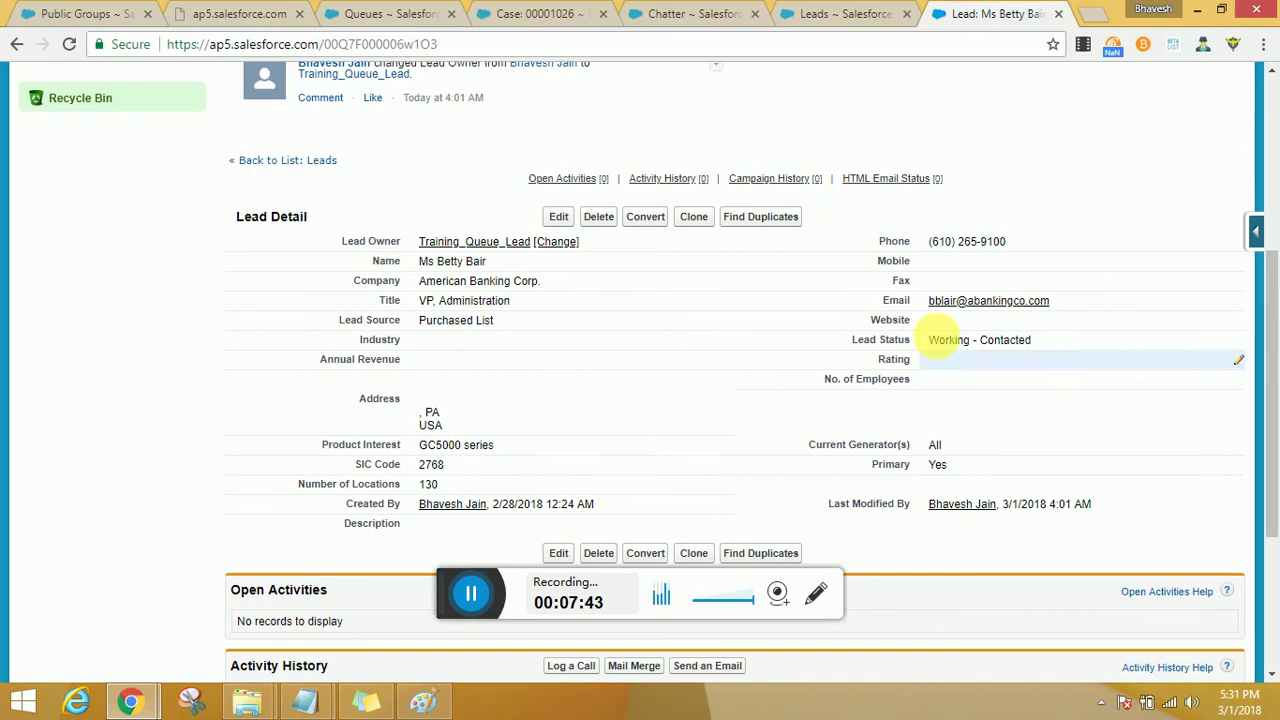
pyautogui.moveTo(562, 178)
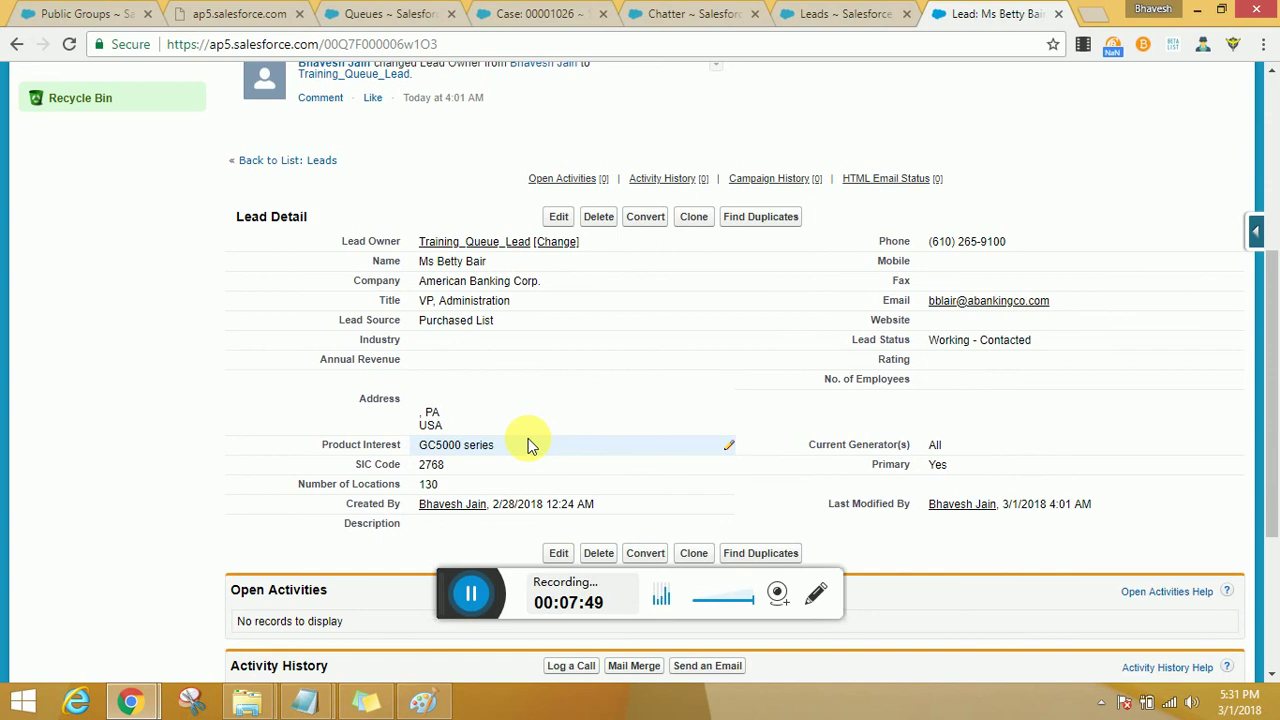
# On case 00001026 (Burlington Textiles), set the Case Owner to the Training_Queue1_Case queue.
pyautogui.click(537, 20)
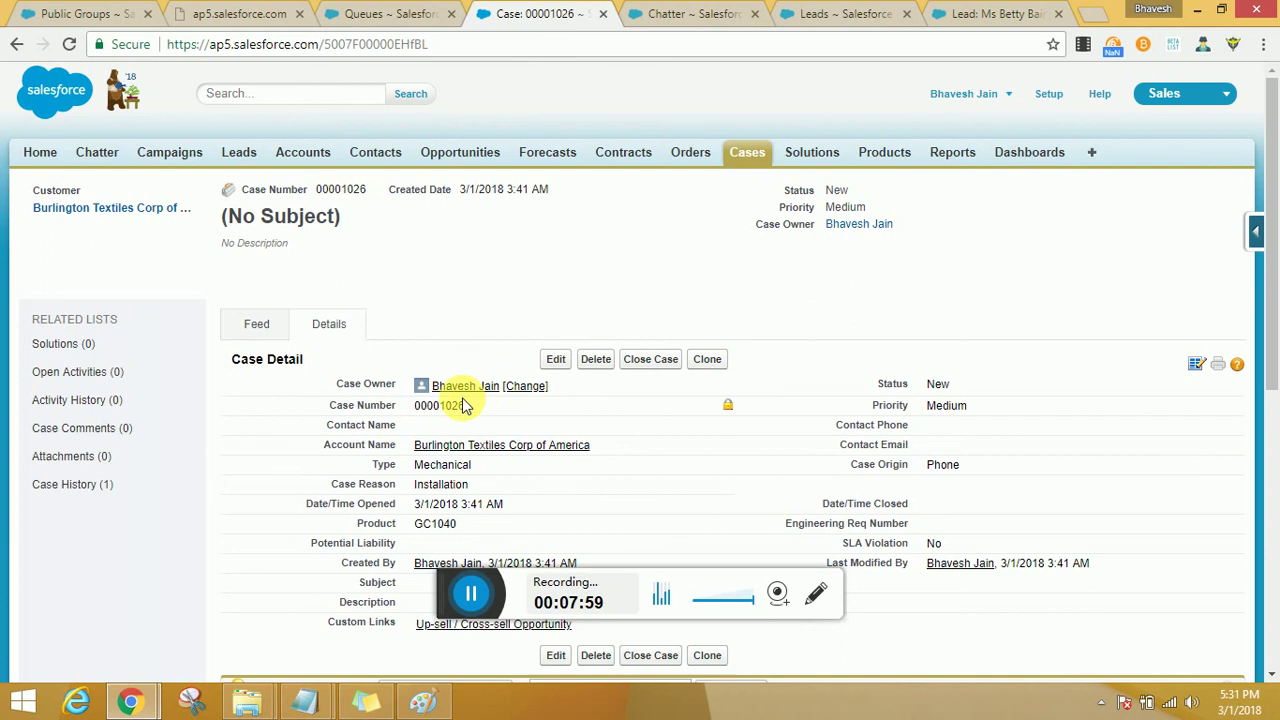
pyautogui.click(530, 387)
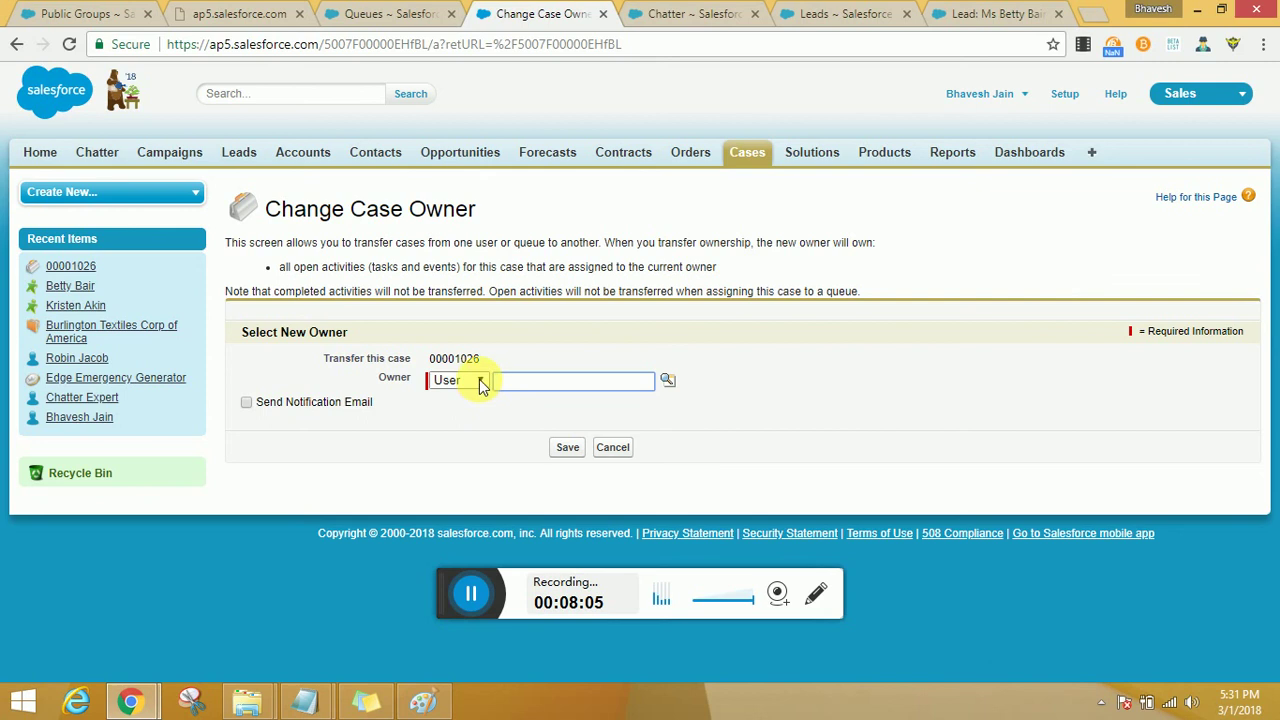
pyautogui.click(480, 386)
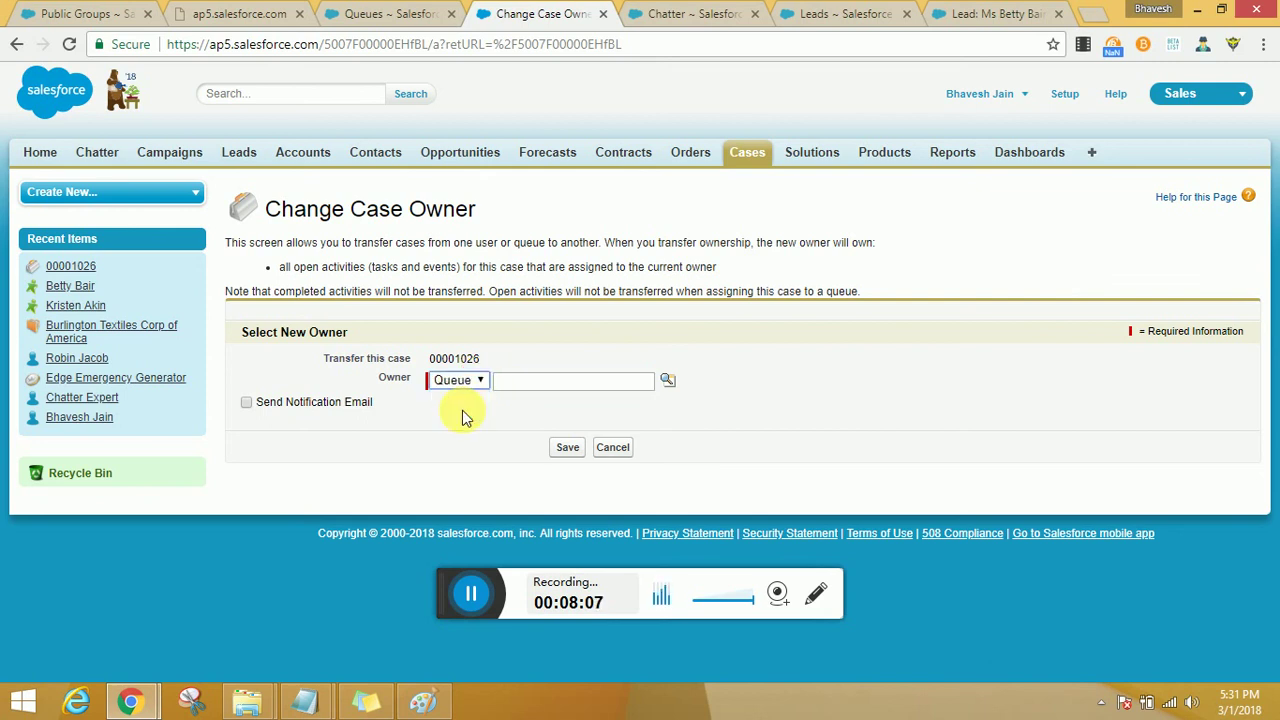
pyautogui.click(667, 380)
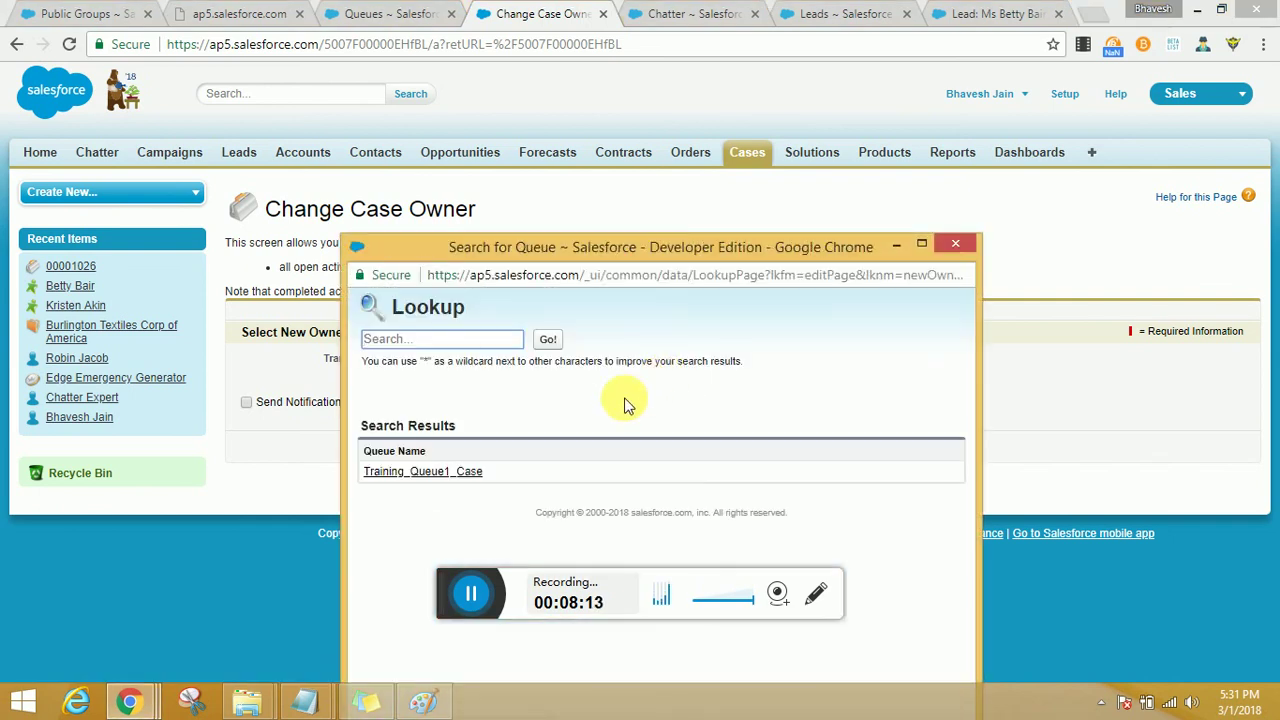
pyautogui.click(431, 474)
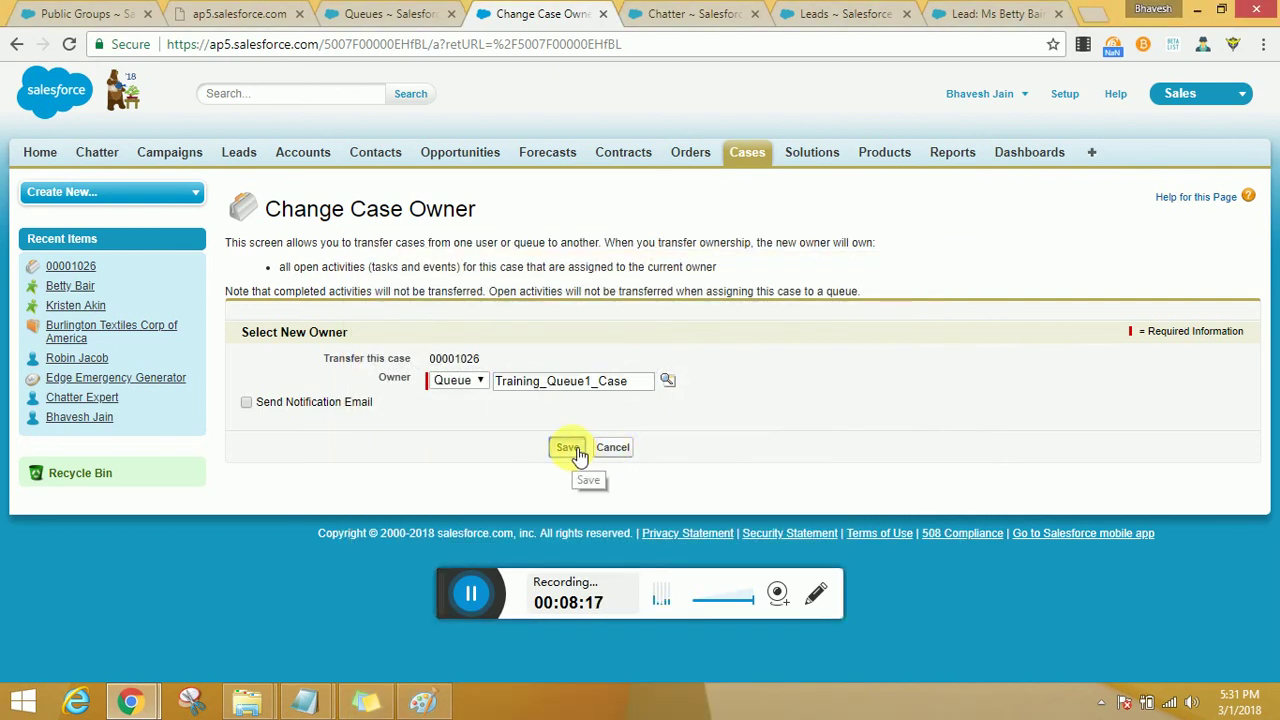
pyautogui.click(568, 448)
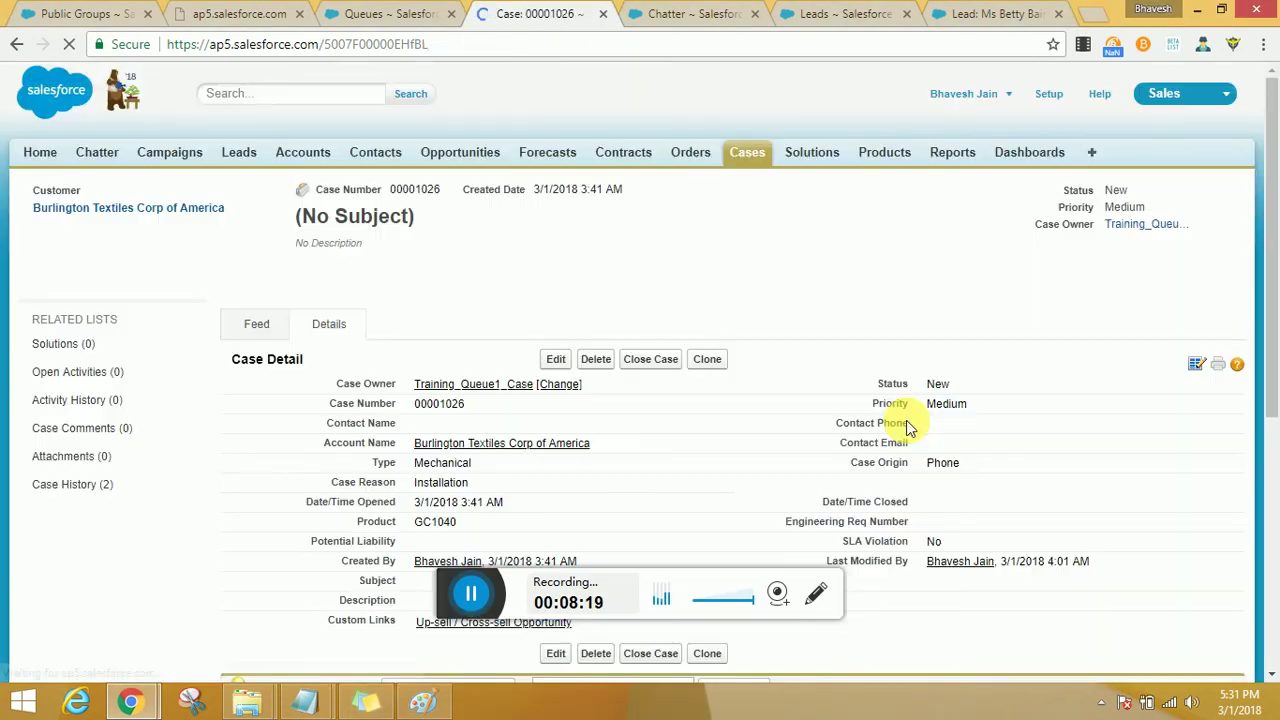